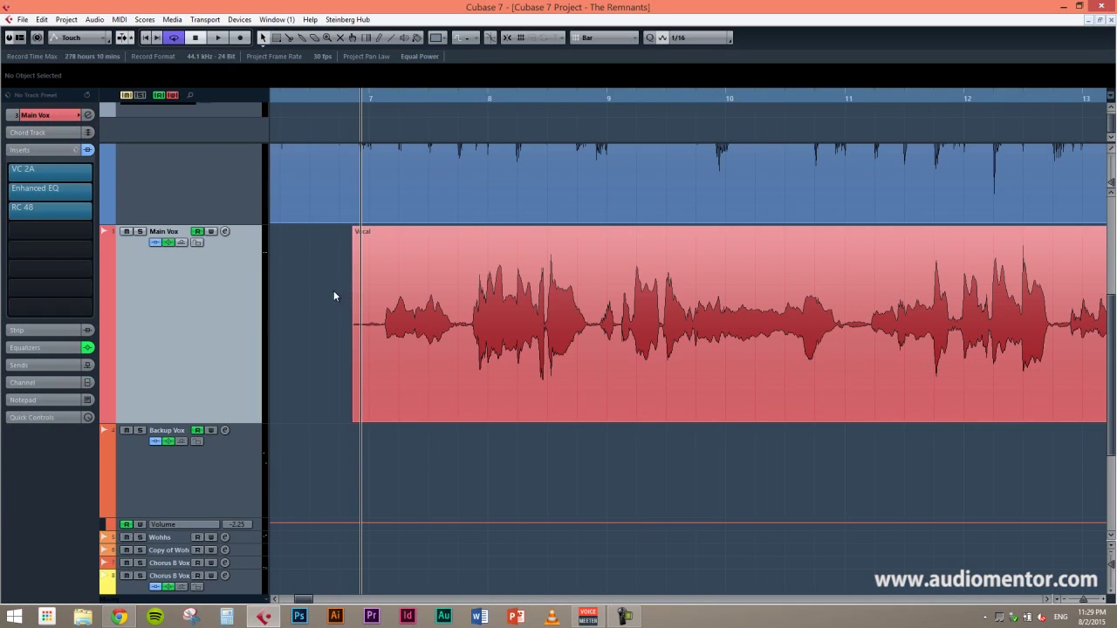
Look over the guitar and Main Vox tracks, and play the vocal twice from just before bar 7 to judge its sibilance.
{"action": "scroll", "coordinate": [340, 290], "scroll_direction": "up", "scroll_amount": 5}
{"action": "scroll", "coordinate": [341, 299], "scroll_direction": "down", "scroll_amount": 3}
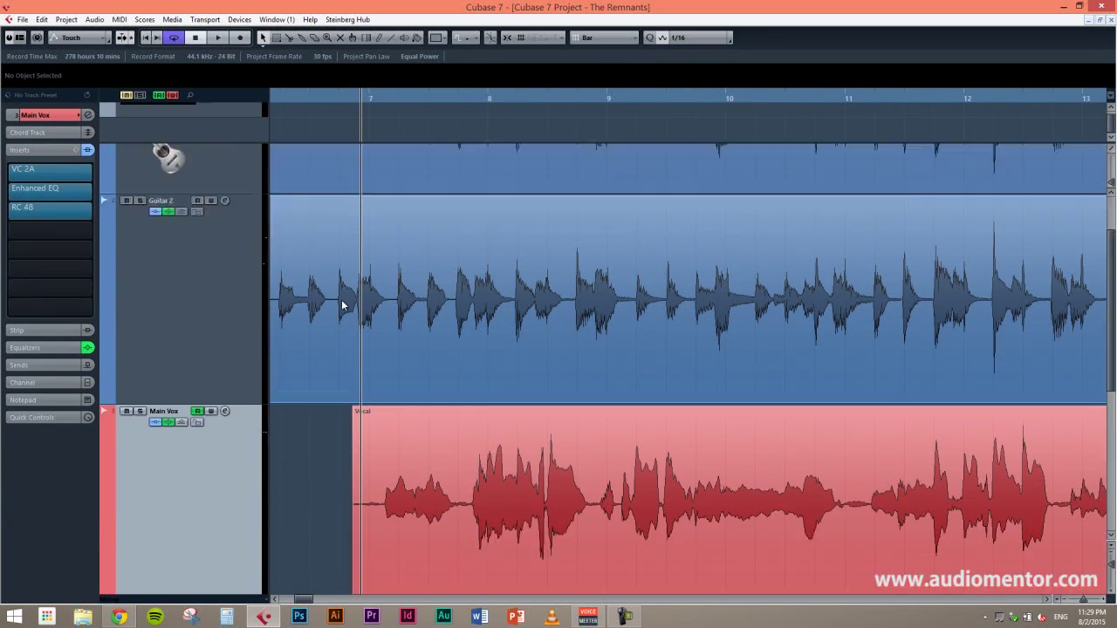
{"action": "scroll", "coordinate": [342, 308], "scroll_direction": "up", "scroll_amount": 4}
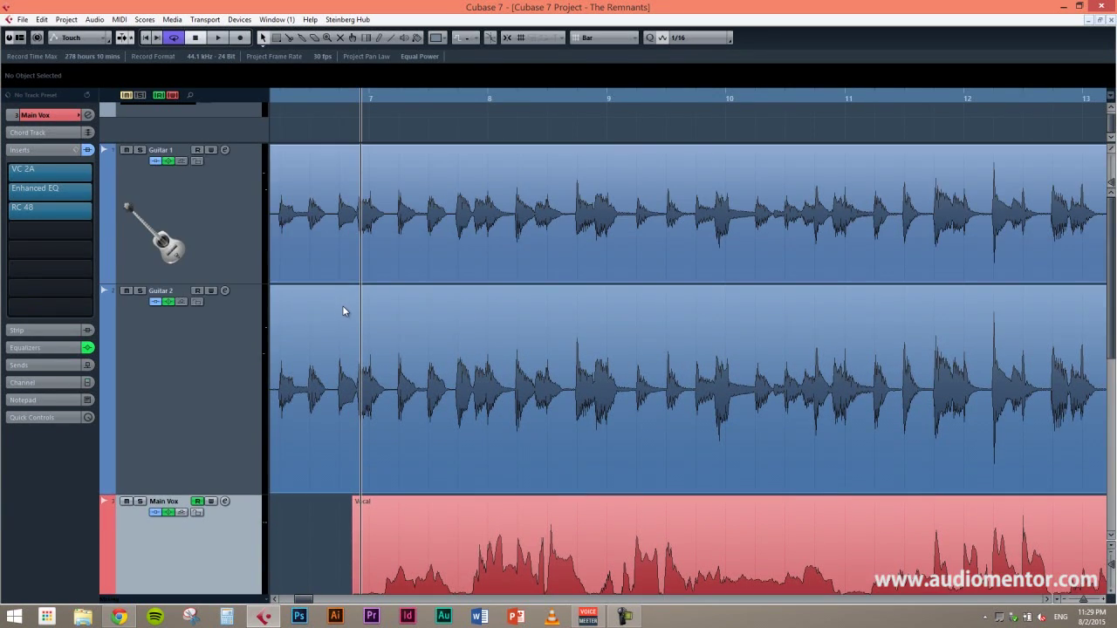
{"action": "scroll", "coordinate": [344, 312], "scroll_direction": "down", "scroll_amount": 4}
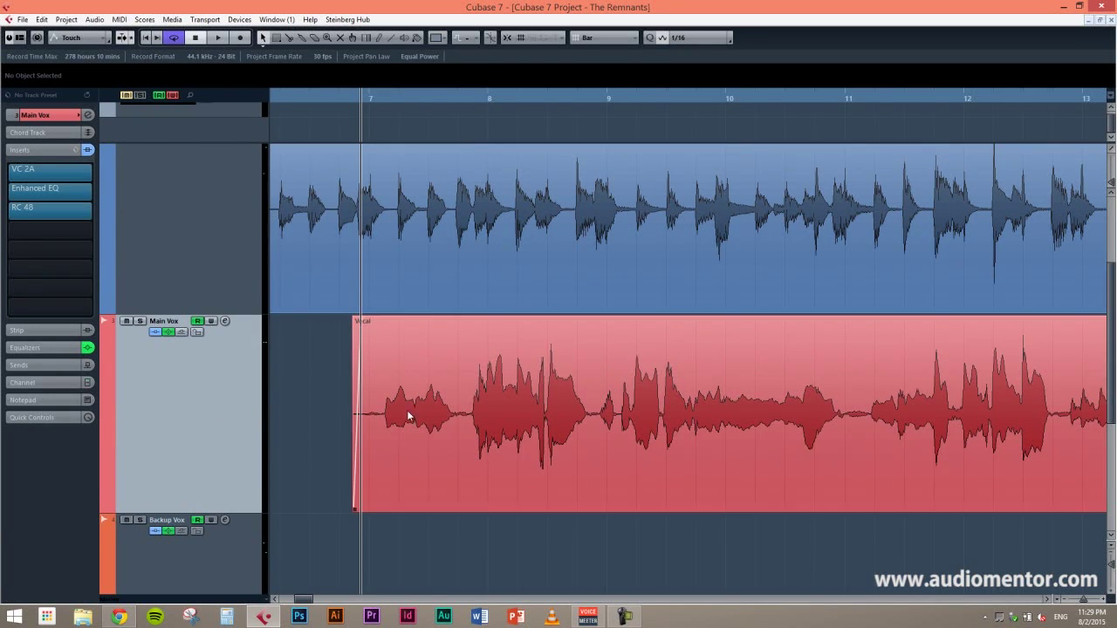
{"action": "key", "text": "space"}
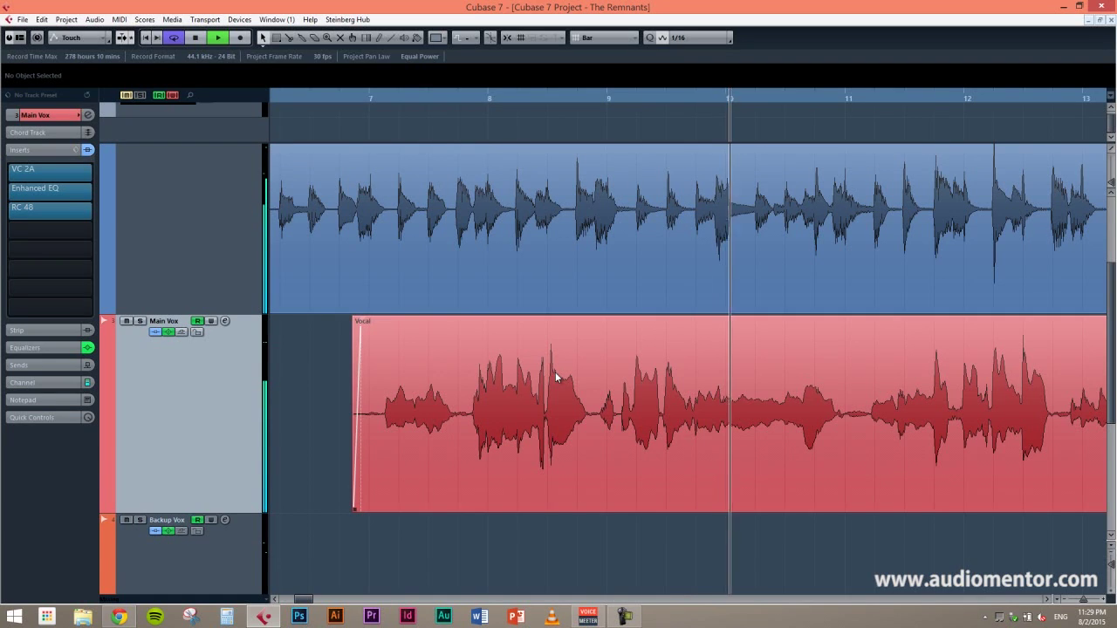
{"action": "key", "text": "space"}
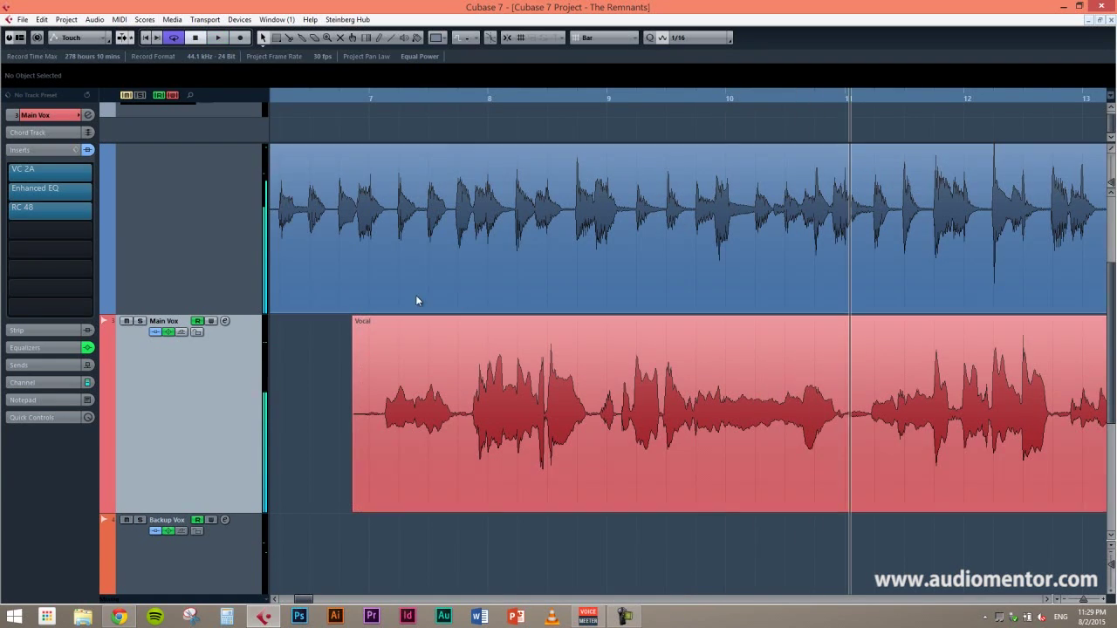
{"action": "left_click", "coordinate": [365, 96]}
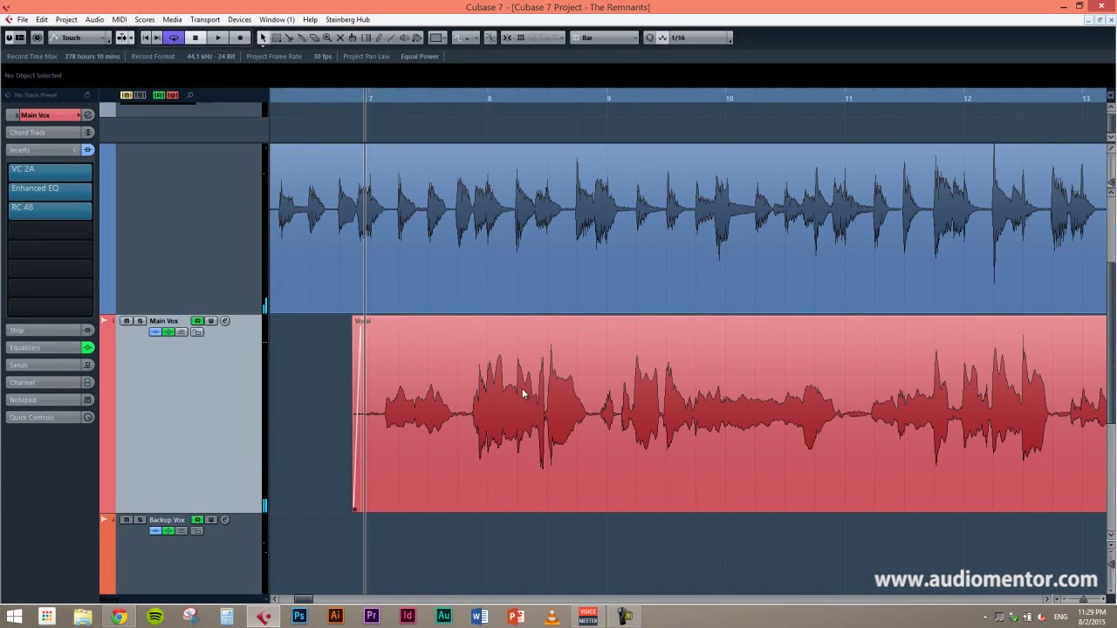
{"action": "key", "text": "space"}
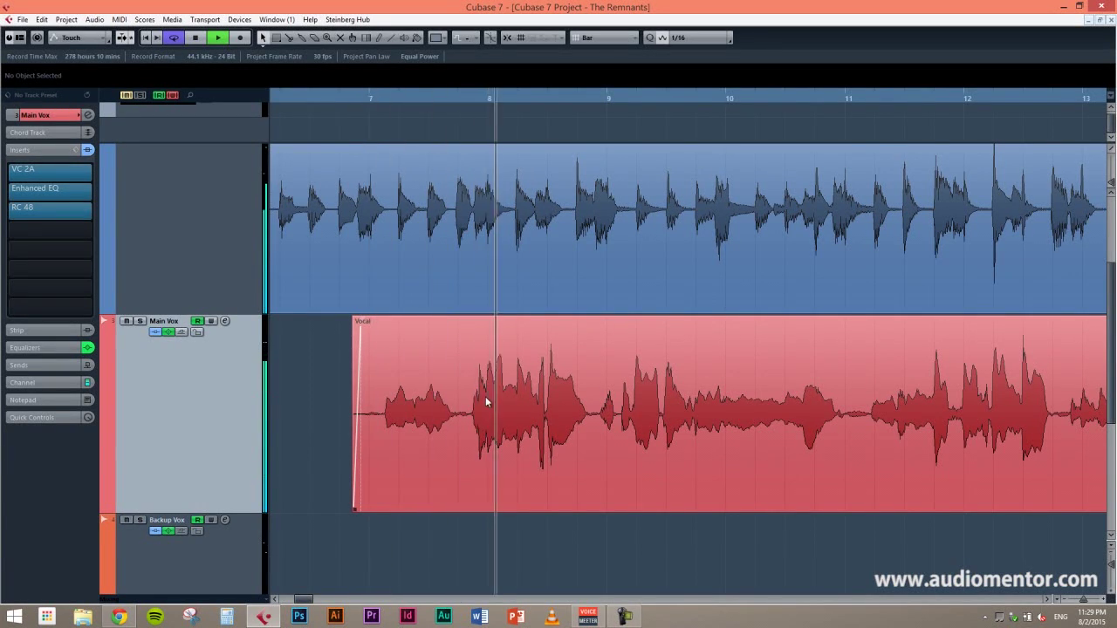
{"action": "key", "text": "space"}
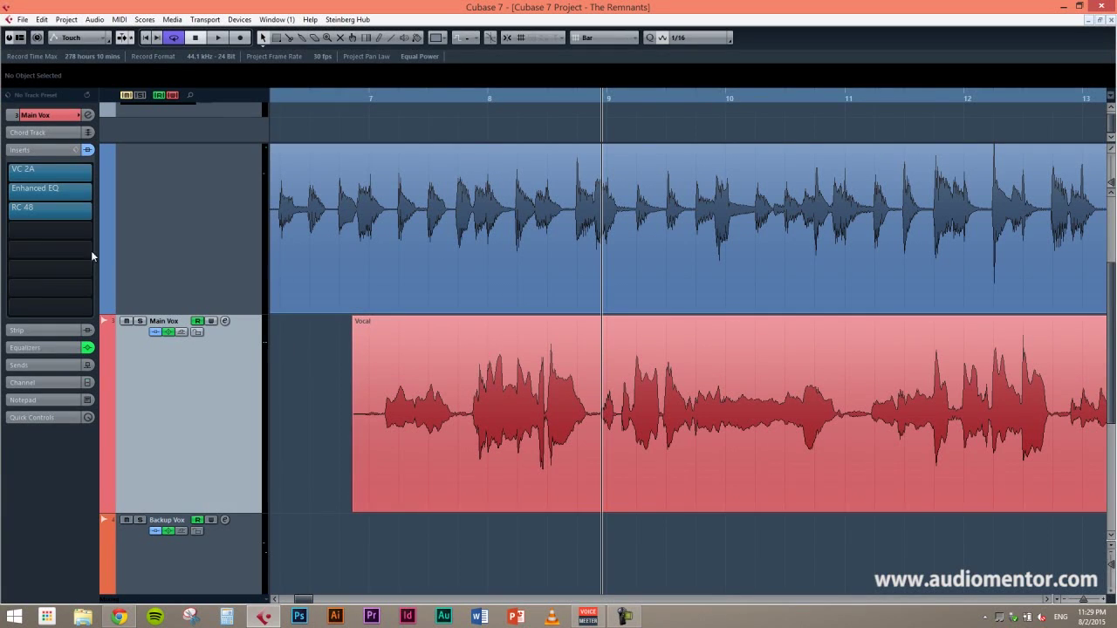
Insert the Steinberg DeEsser in the fourth insert slot of the Main Vox track and move its window off the vocal waveform.
{"action": "left_click", "coordinate": [90, 231]}
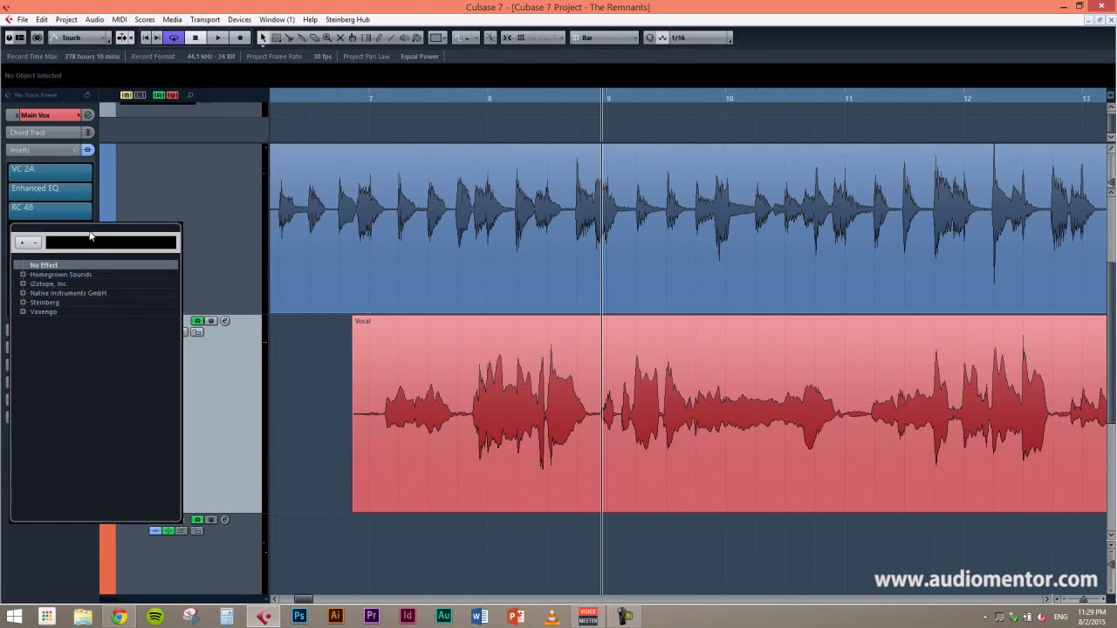
{"action": "type", "text": "dee"}
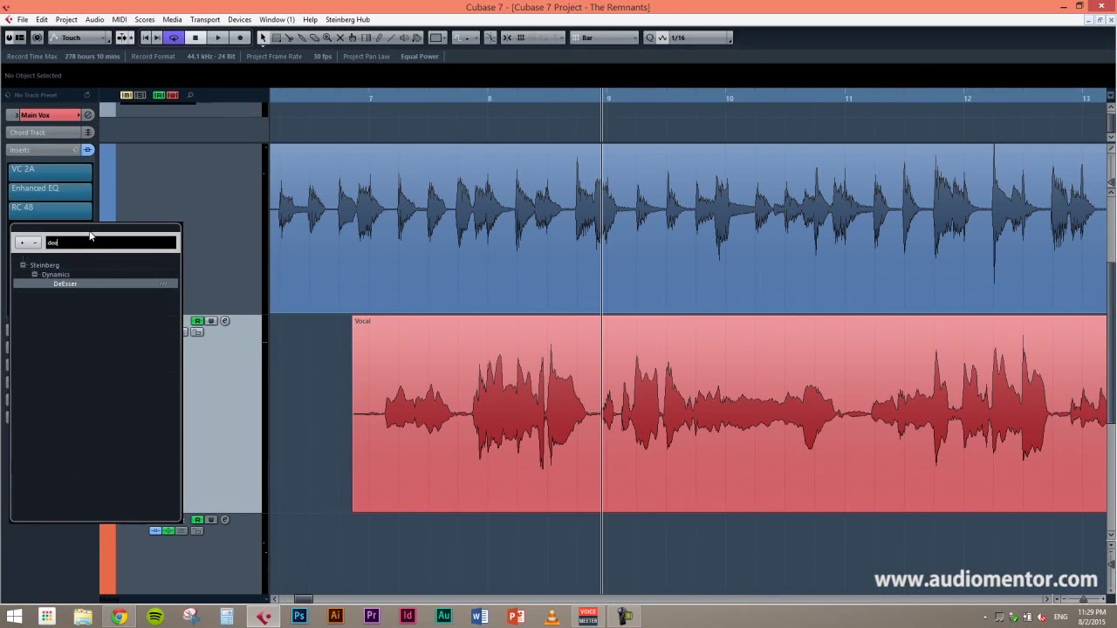
{"action": "left_click", "coordinate": [71, 285]}
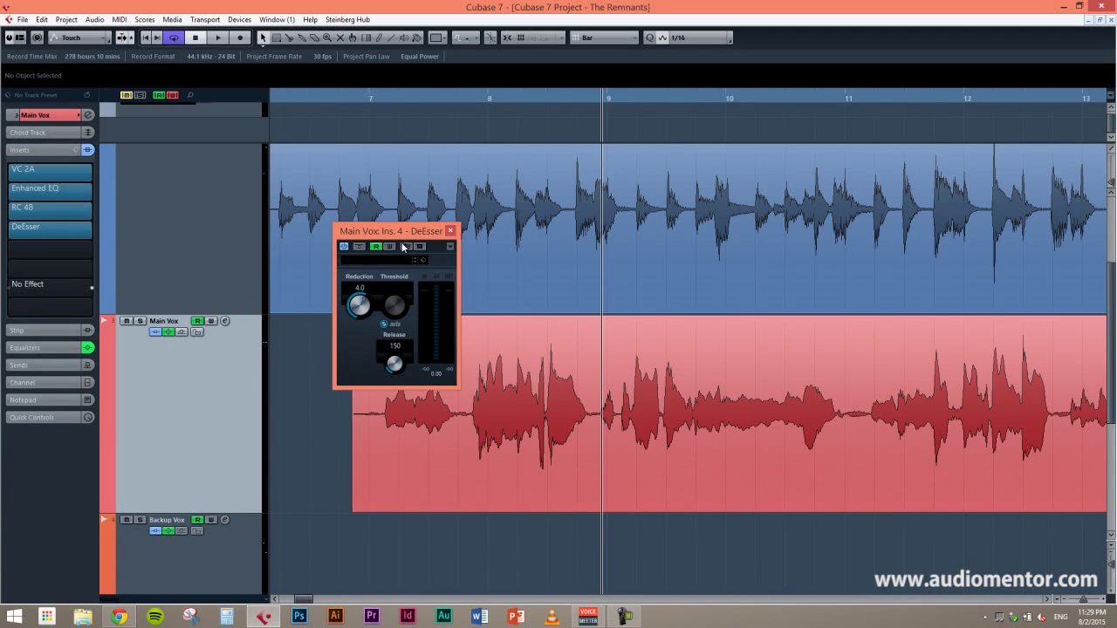
{"action": "left_click_drag", "start_coordinate": [406, 232], "coordinate": [339, 235]}
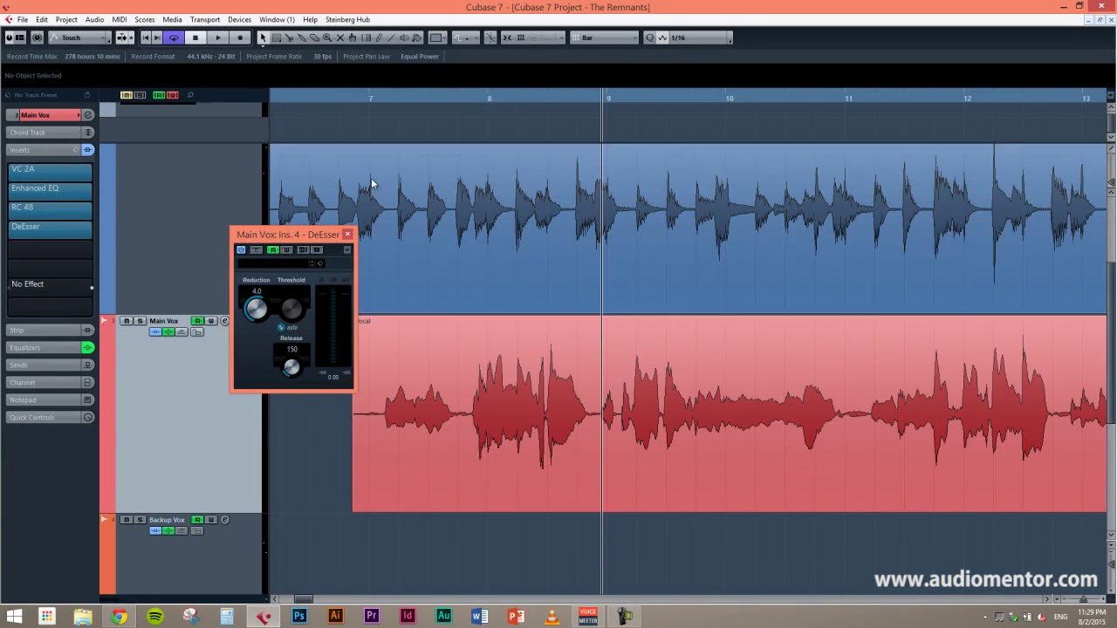
Play the vocal from just before bar 7 with the DeEsser active to judge its effect.
{"action": "left_click", "coordinate": [358, 100]}
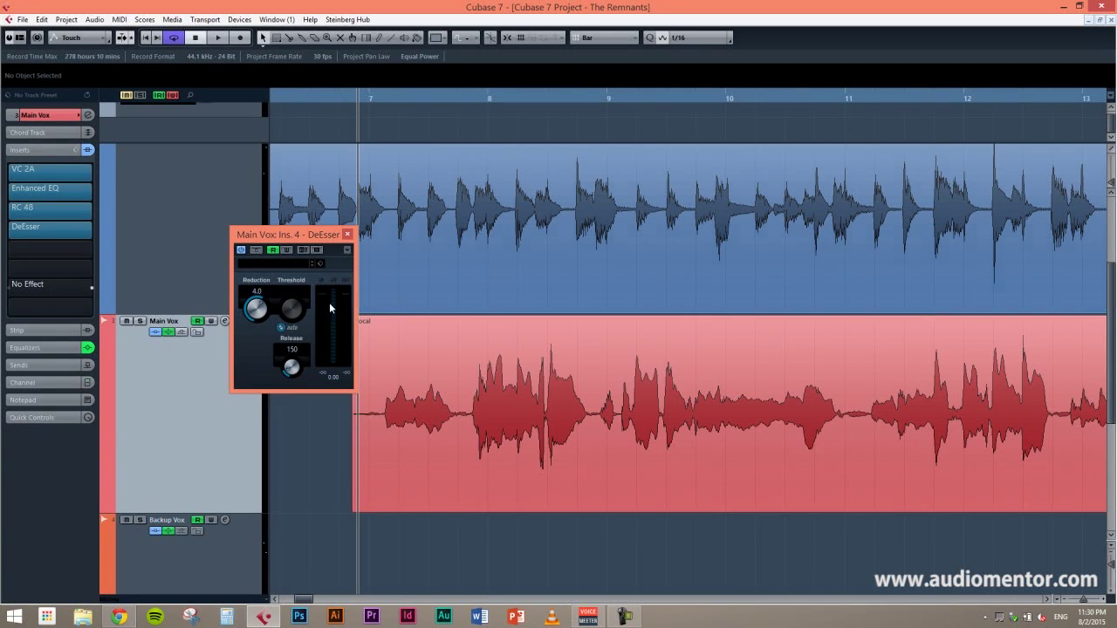
{"action": "key", "text": "space"}
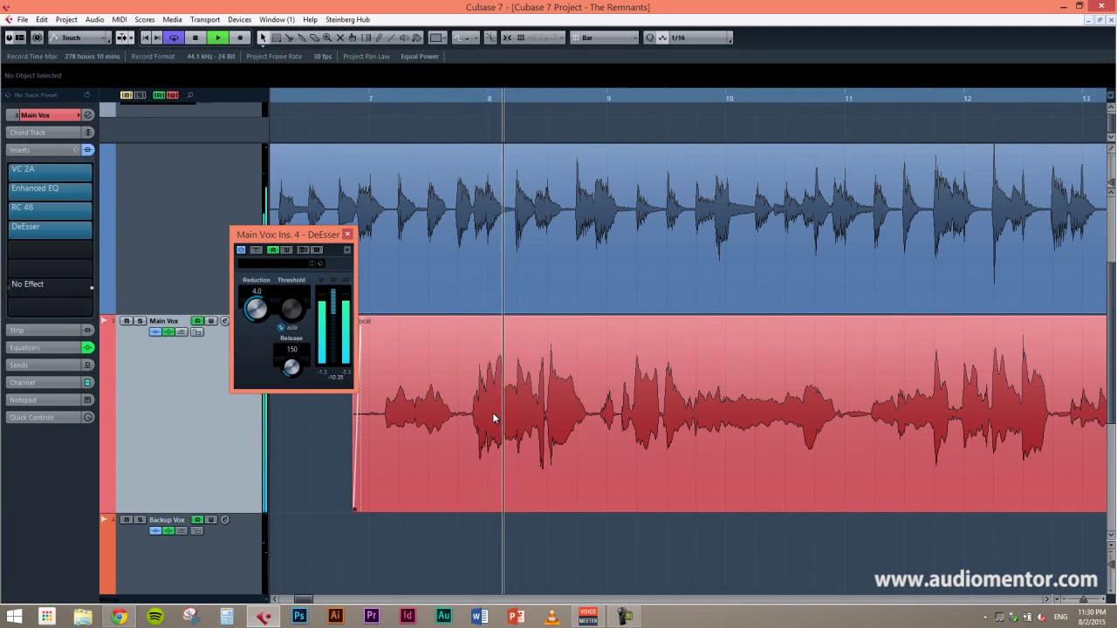
{"action": "key", "text": "space"}
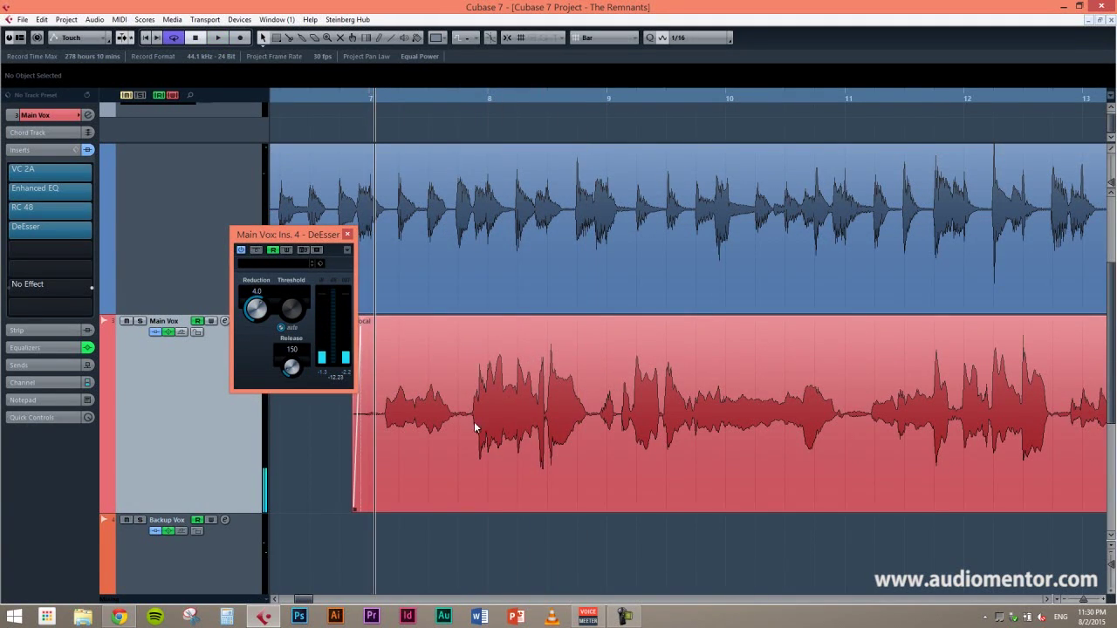
{"action": "key", "text": "space"}
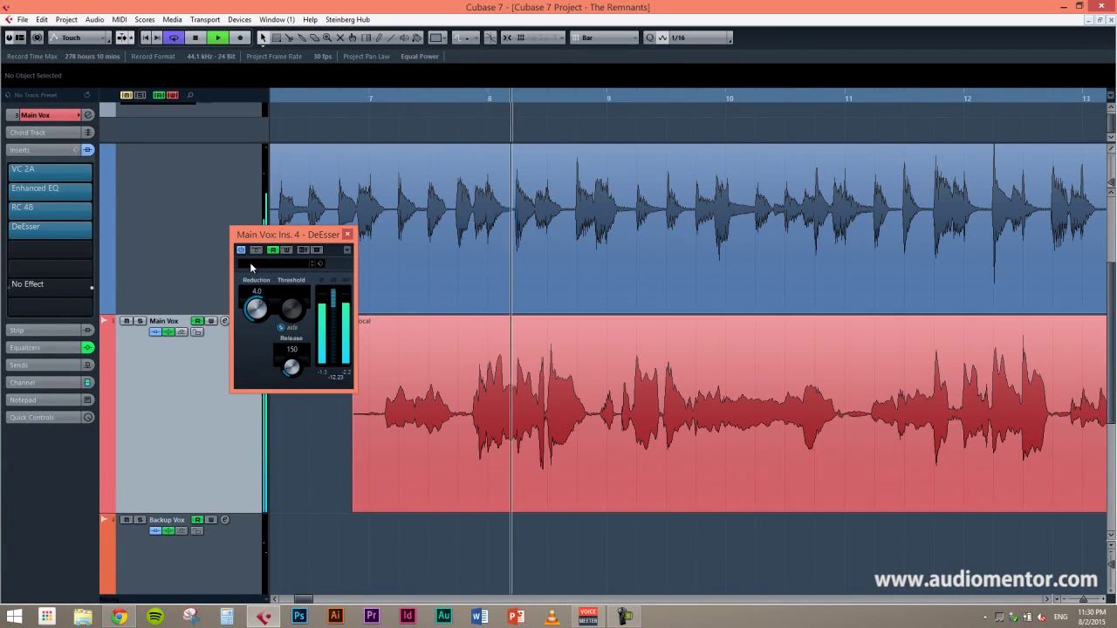
{"action": "key", "text": "space"}
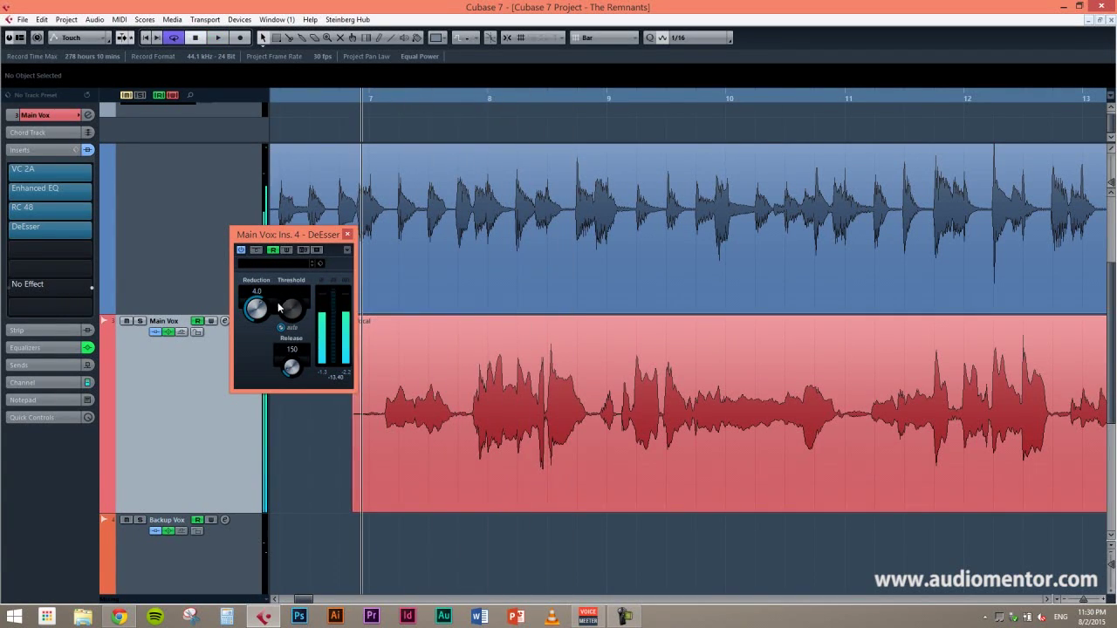
Bypass the DeEsser, replay the vocal without it for comparison, and close the plug-in window.
{"action": "left_click", "coordinate": [255, 249]}
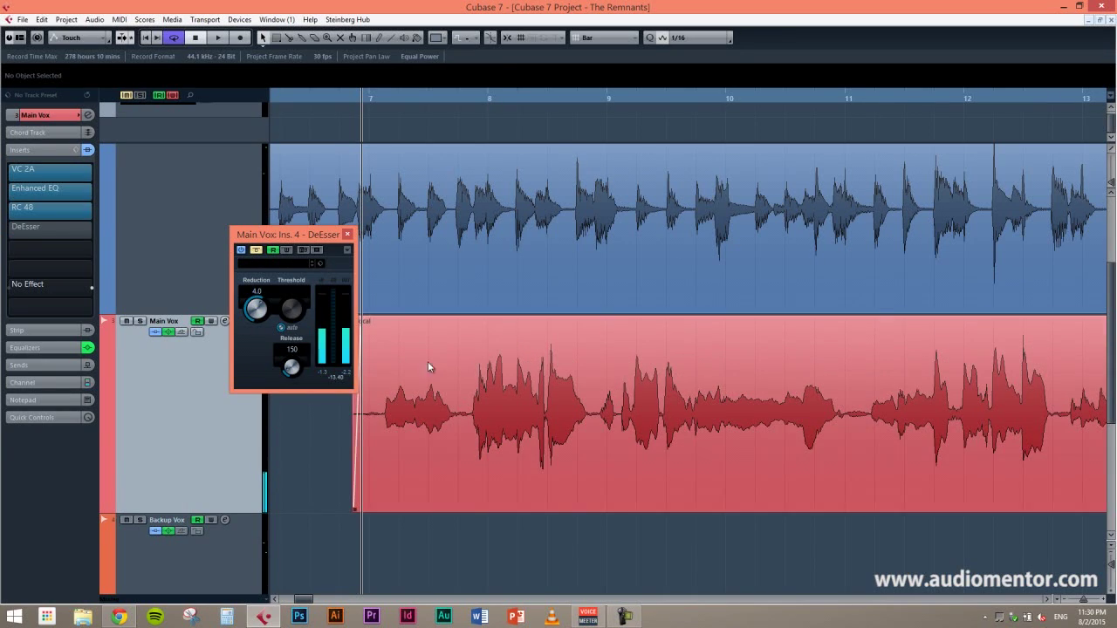
{"action": "key", "text": "space"}
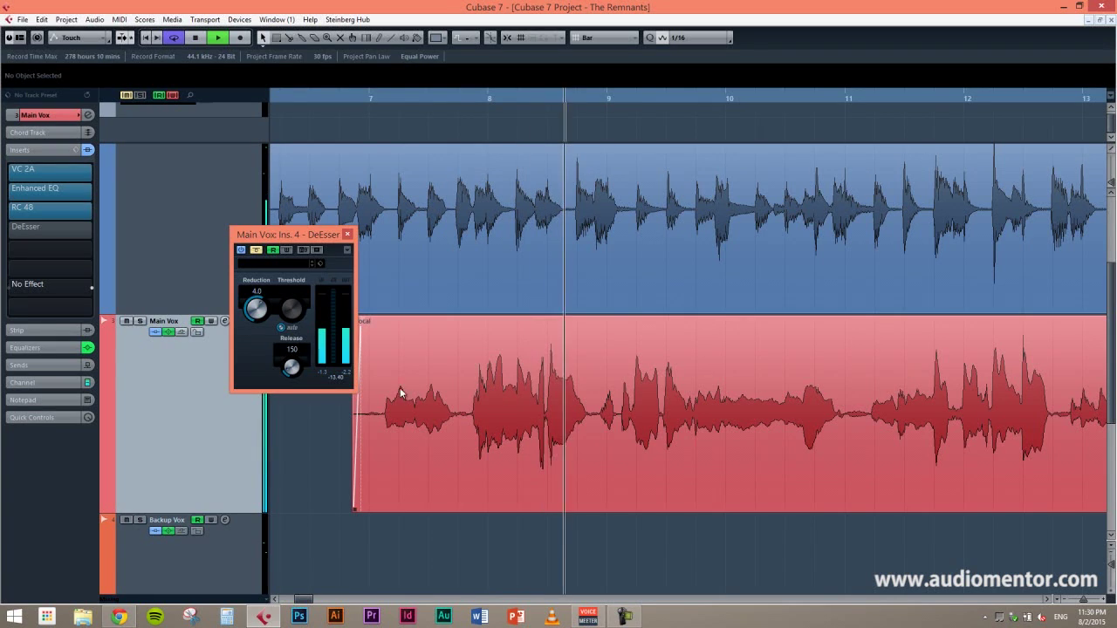
{"action": "key", "text": "space"}
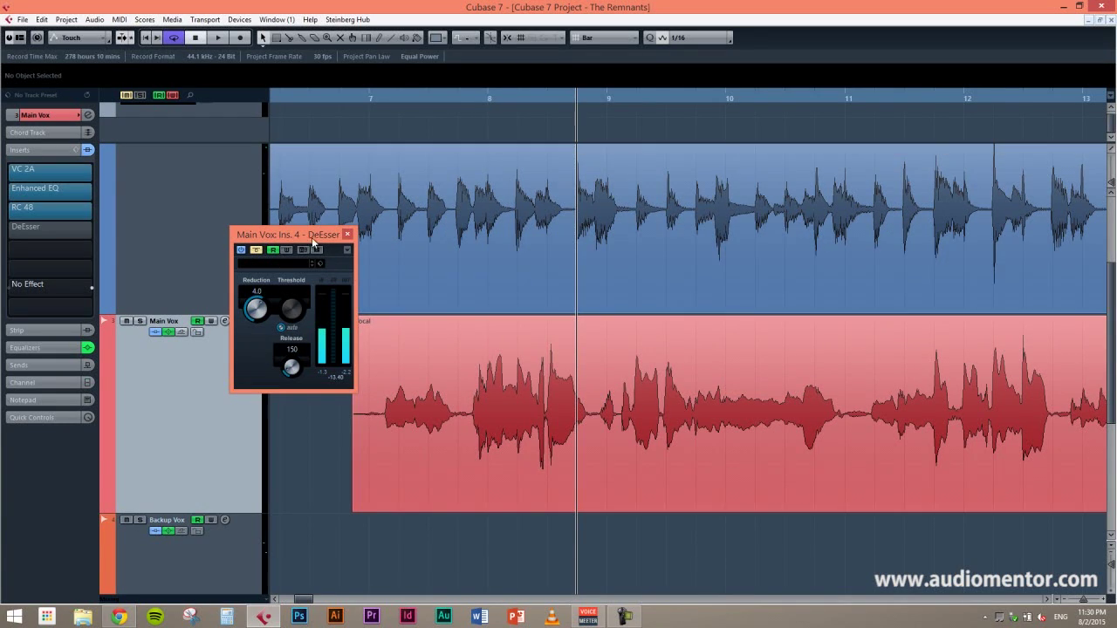
{"action": "left_click", "coordinate": [348, 233]}
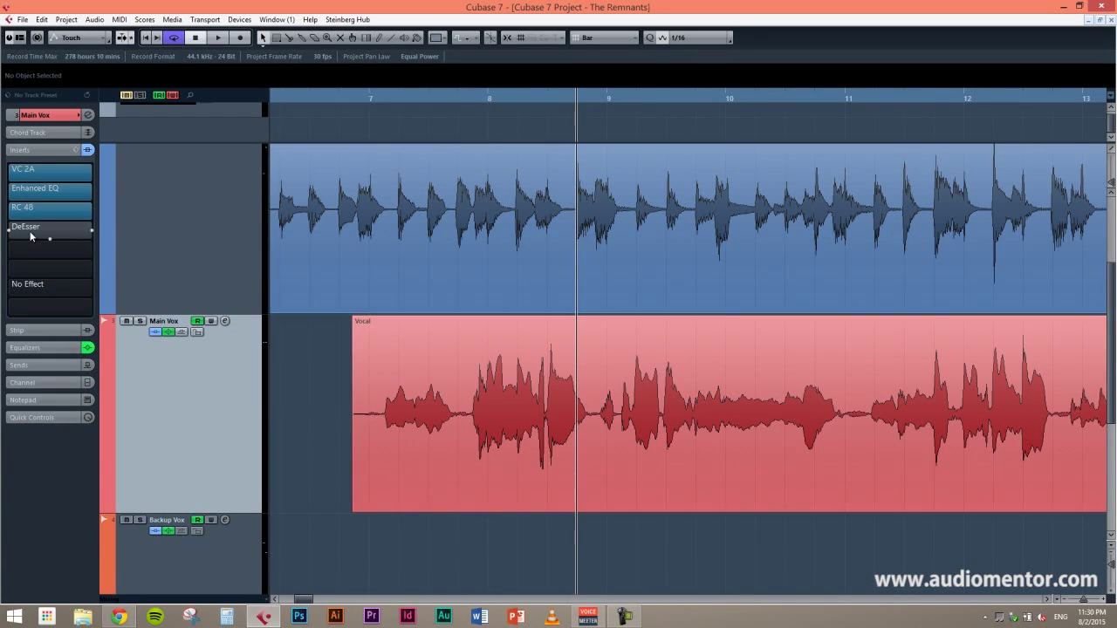
Show the Volume automation lane of the Main Vox track.
{"action": "scroll", "coordinate": [279, 413], "scroll_direction": "down", "scroll_amount": 2}
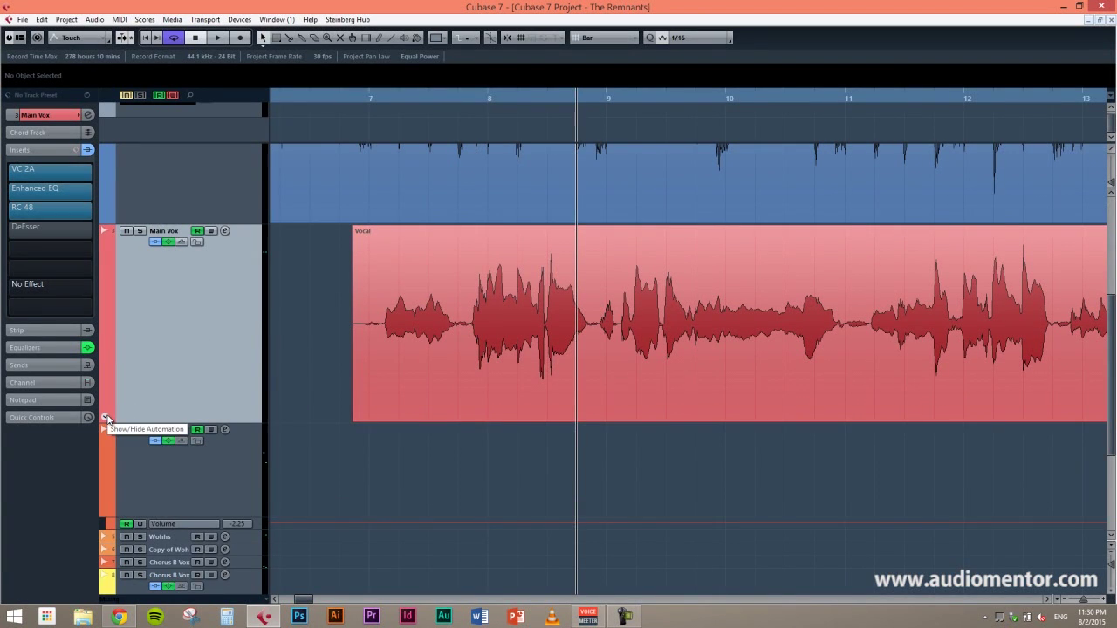
{"action": "left_click", "coordinate": [105, 419]}
{"action": "scroll", "coordinate": [223, 397], "scroll_direction": "down", "scroll_amount": 2}
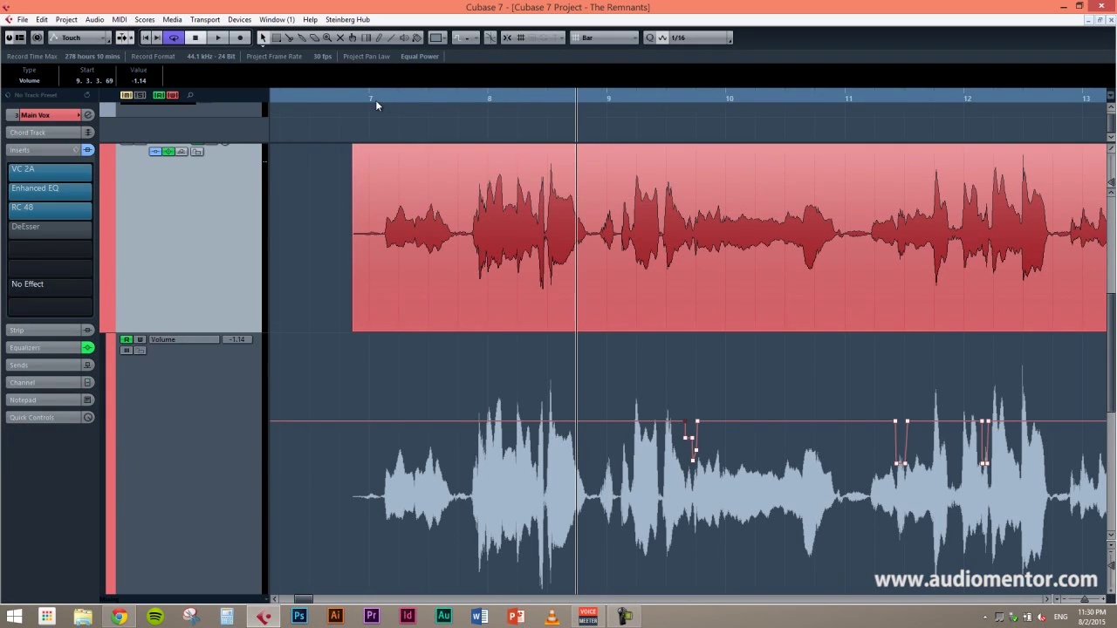
Place the playhead at the start of bar 7 and increase the height of the Main Vox track.
{"action": "left_click", "coordinate": [373, 103]}
{"action": "key", "text": "h"}
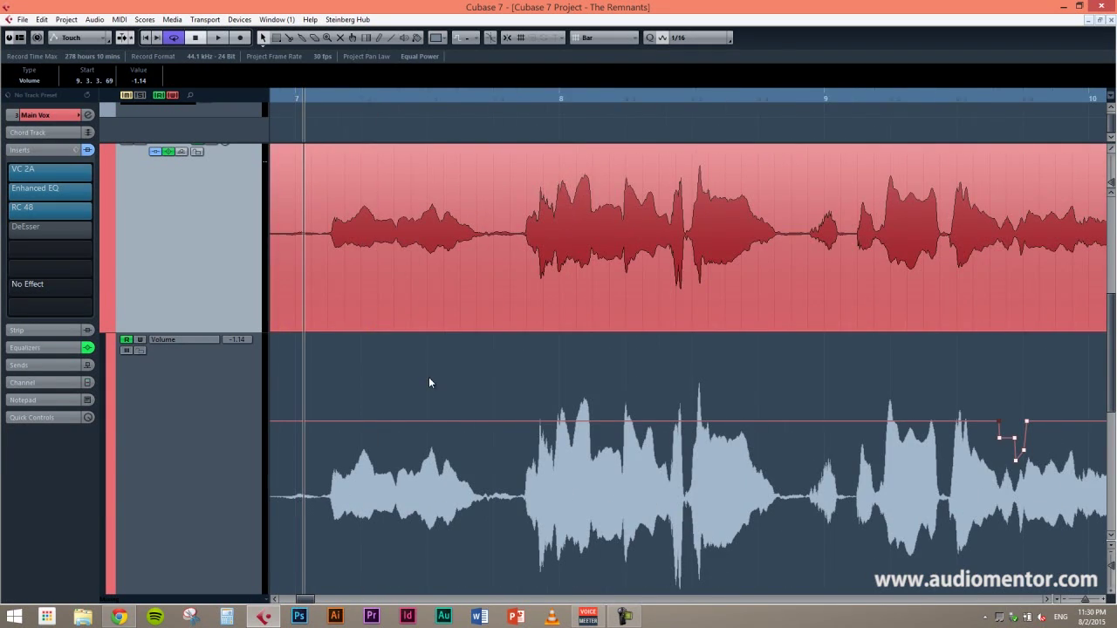
{"action": "key", "text": "g"}
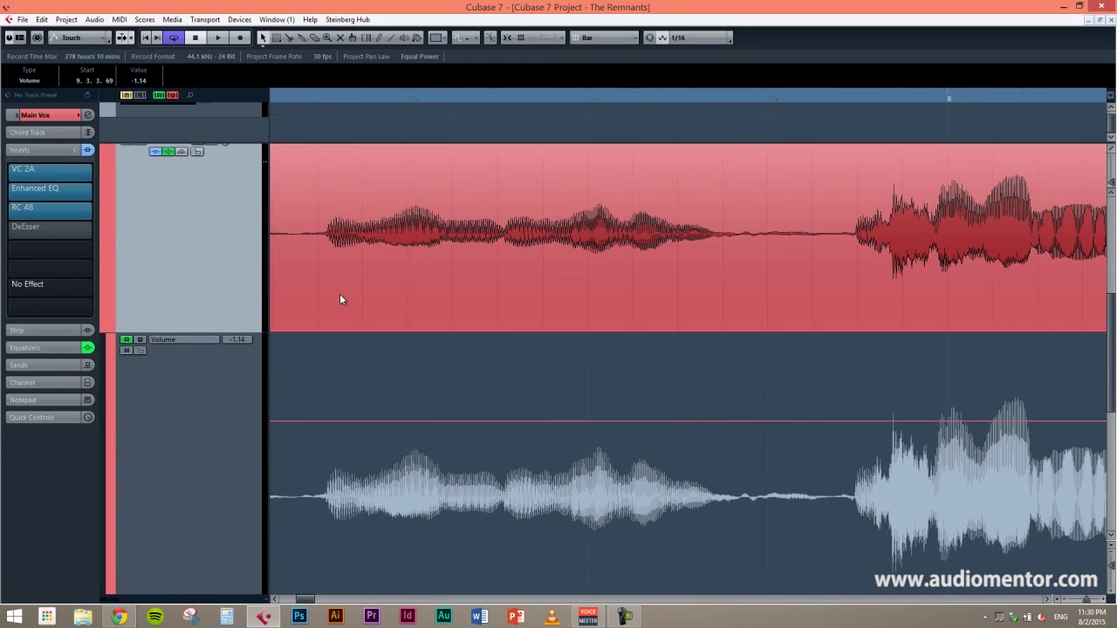
{"action": "scroll", "coordinate": [382, 311], "scroll_direction": "up", "scroll_amount": 5}
{"action": "scroll", "coordinate": [382, 311], "scroll_direction": "down", "scroll_amount": 3}
{"action": "key", "text": "h"}
{"action": "key", "text": "h"}
{"action": "key", "text": "h"}
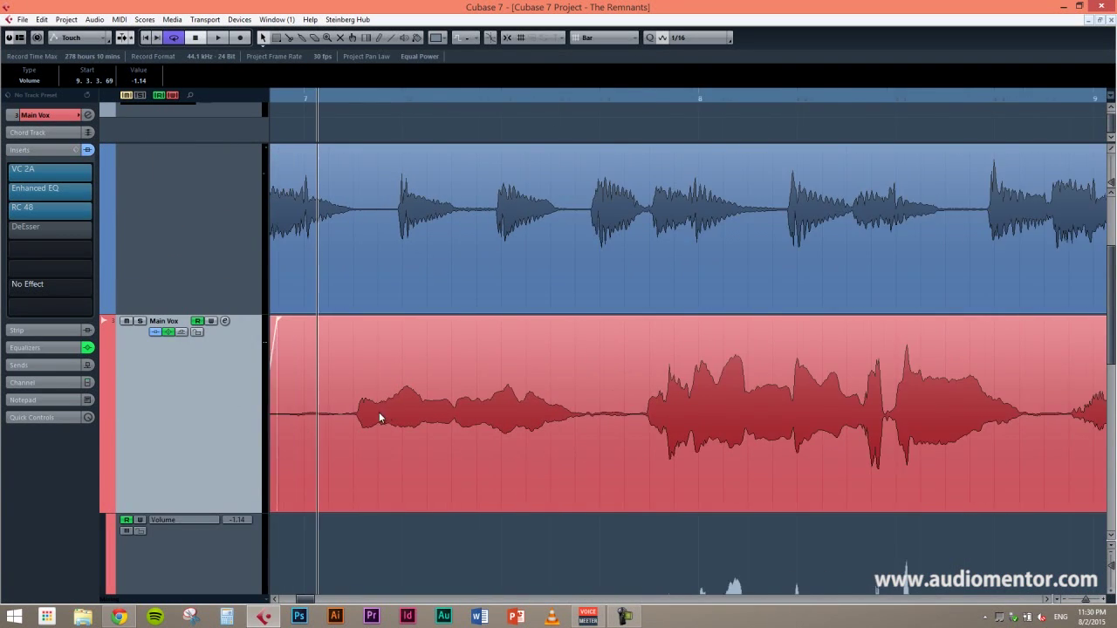
{"action": "left_click_drag", "start_coordinate": [228, 512], "coordinate": [228, 585]}
{"action": "scroll", "coordinate": [216, 371], "scroll_direction": "down", "scroll_amount": 2}
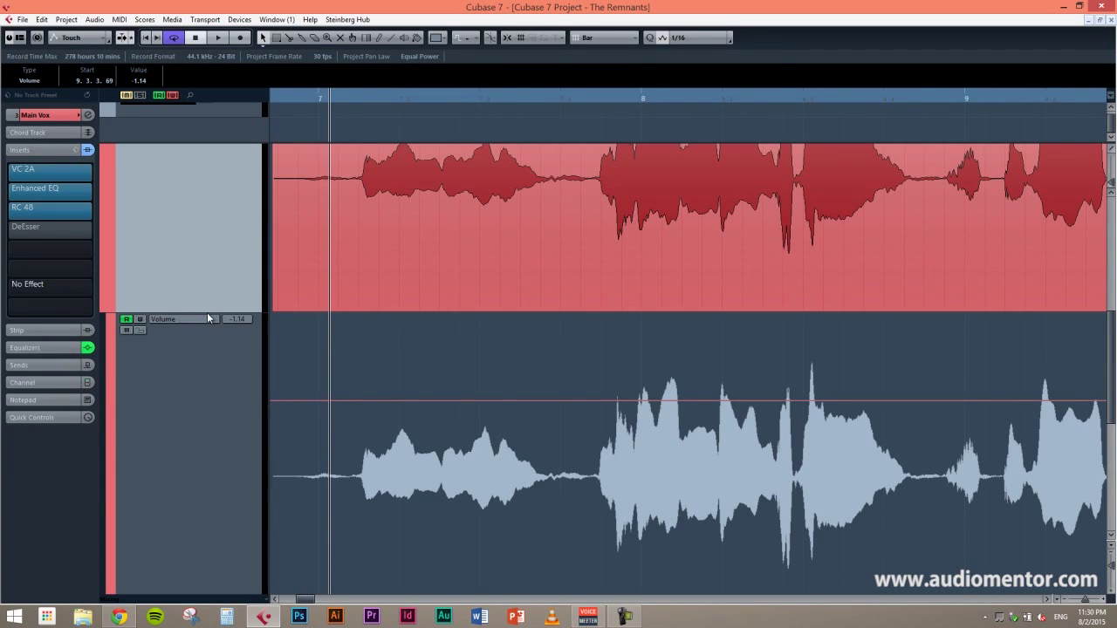
{"action": "scroll", "coordinate": [394, 352], "scroll_direction": "up", "scroll_amount": 3}
{"action": "scroll", "coordinate": [391, 367], "scroll_direction": "down", "scroll_amount": 2}
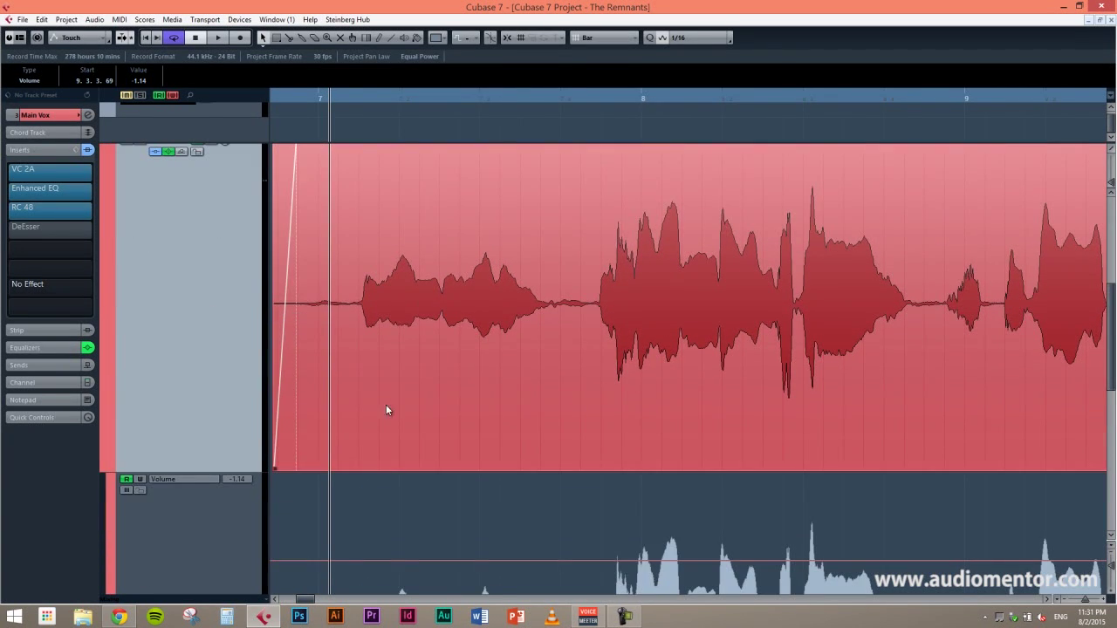
Play the vocal from bar 7 and examine the waveform up close to locate the sibilant just before bar 8.
{"action": "scroll", "coordinate": [364, 334], "scroll_direction": "up", "scroll_amount": 4, "text": "ctrl"}
{"action": "key", "text": "space"}
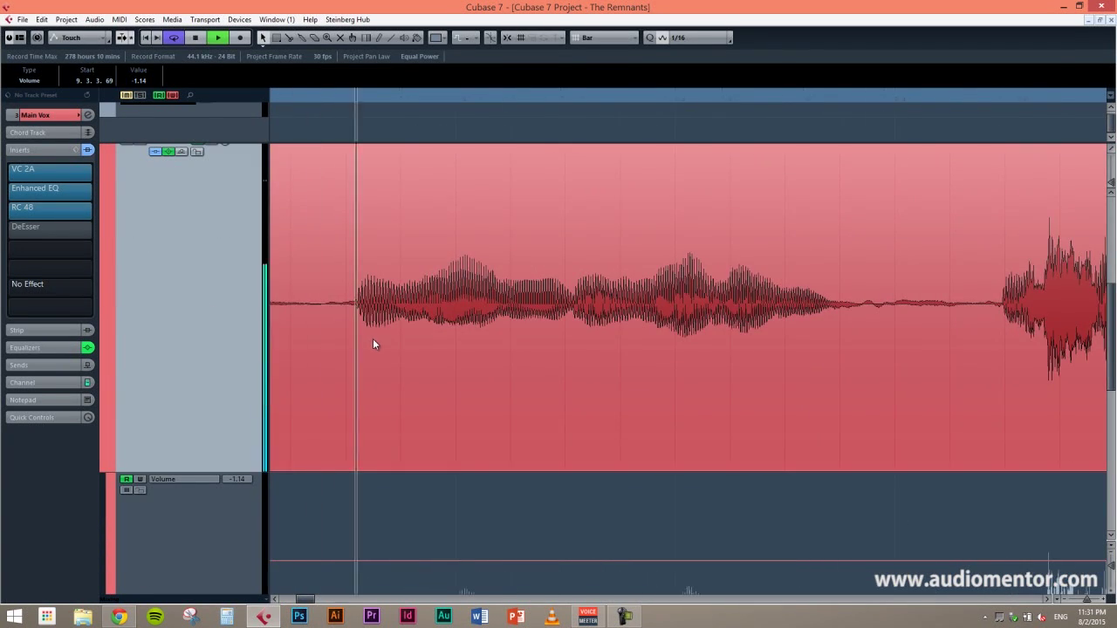
{"action": "scroll", "coordinate": [676, 347], "scroll_direction": "down", "scroll_amount": 2}
{"action": "scroll", "coordinate": [494, 346], "scroll_direction": "up", "scroll_amount": 4, "text": "ctrl"}
{"action": "scroll", "coordinate": [486, 347], "scroll_direction": "up", "scroll_amount": 2, "text": "ctrl+shift"}
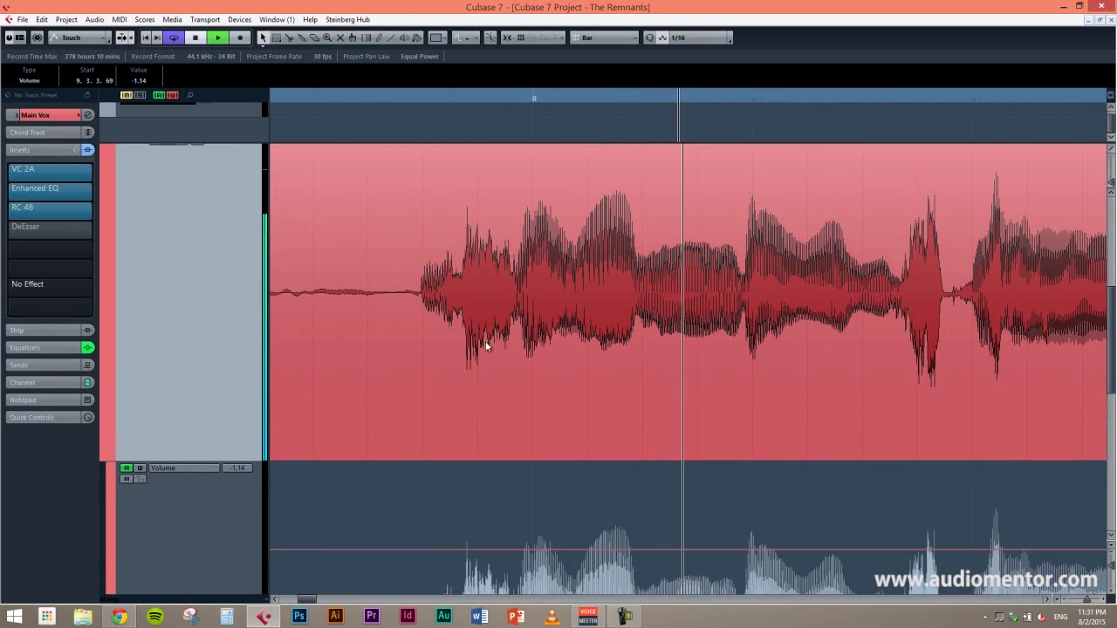
{"action": "key", "text": "space"}
{"action": "scroll", "coordinate": [463, 339], "scroll_direction": "up", "scroll_amount": 4, "text": "ctrl"}
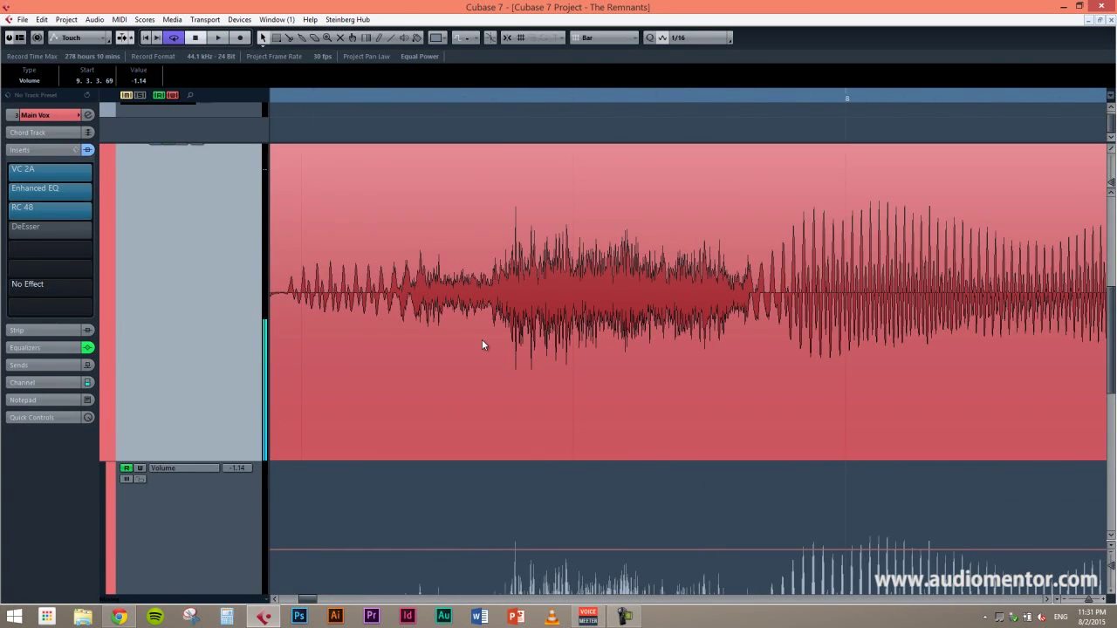
{"action": "scroll", "coordinate": [458, 342], "scroll_direction": "up", "scroll_amount": 1, "text": "ctrl"}
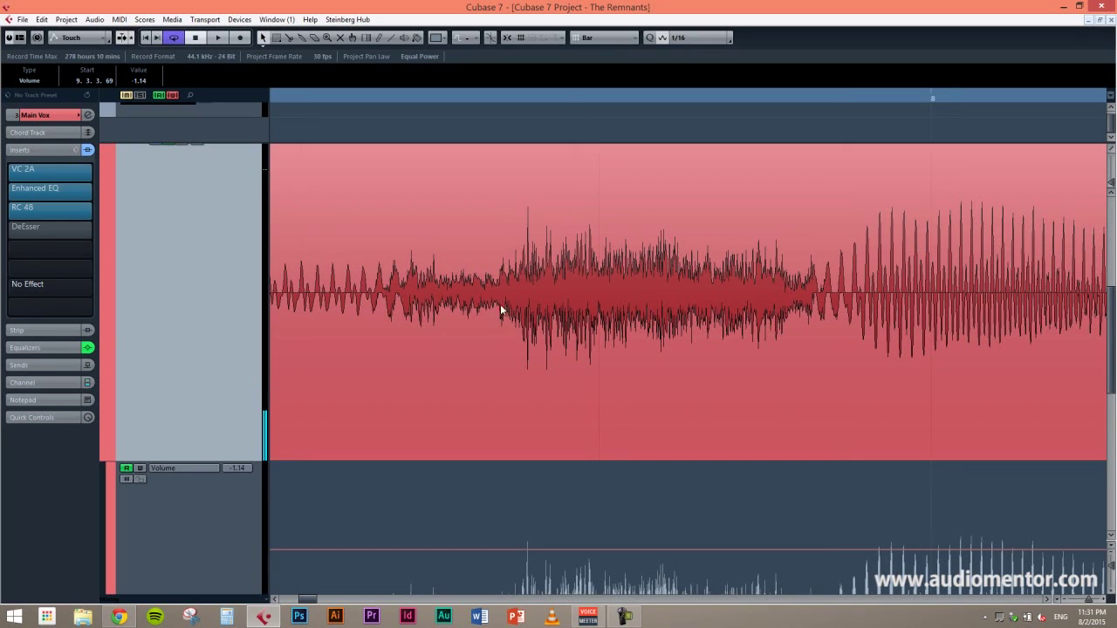
{"action": "scroll", "coordinate": [518, 386], "scroll_direction": "left", "scroll_amount": 1}
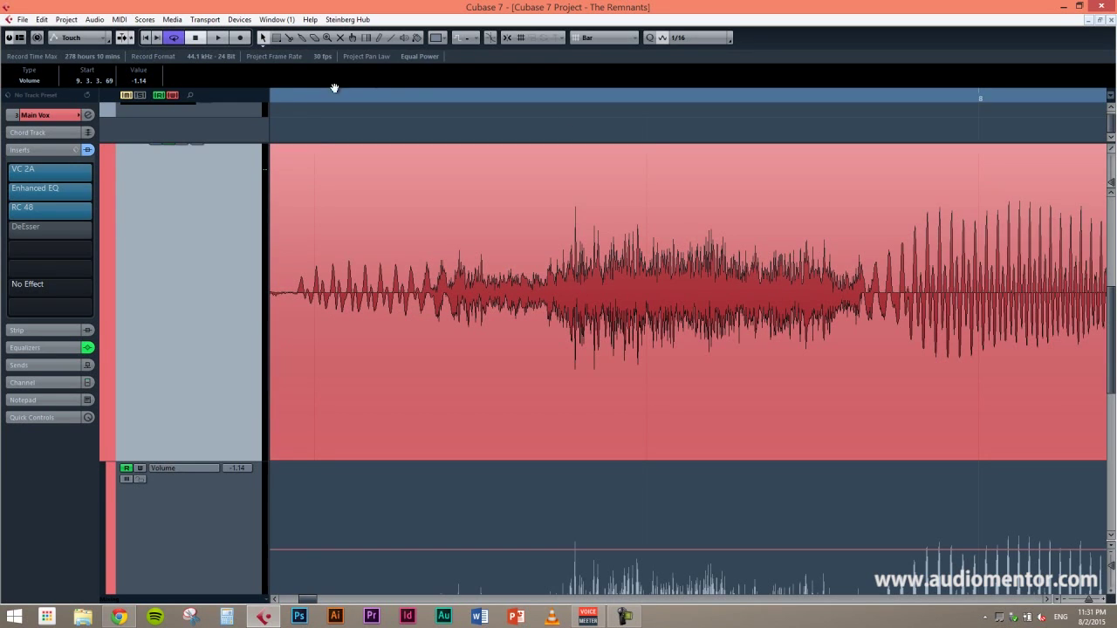
Add volume automation points around the sibilant just before bar 8 and lower the section between them to -4.19.
{"action": "left_click_drag", "start_coordinate": [290, 103], "coordinate": [478, 226]}
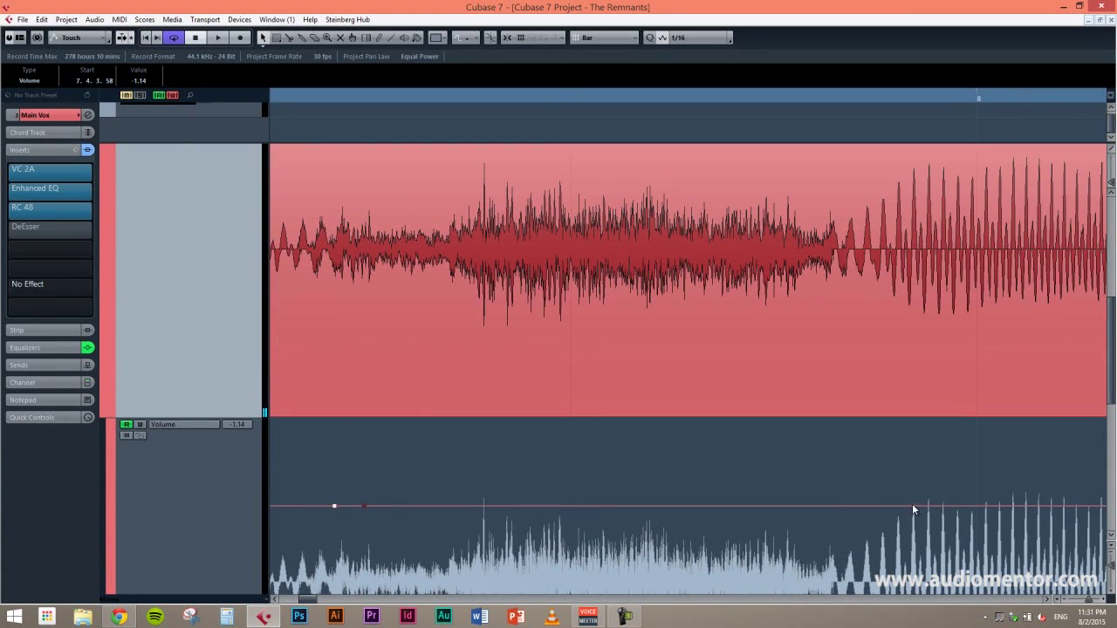
{"action": "left_click_drag", "start_coordinate": [353, 468], "coordinate": [831, 533]}
{"action": "scroll", "coordinate": [777, 515], "scroll_direction": "down", "scroll_amount": 2}
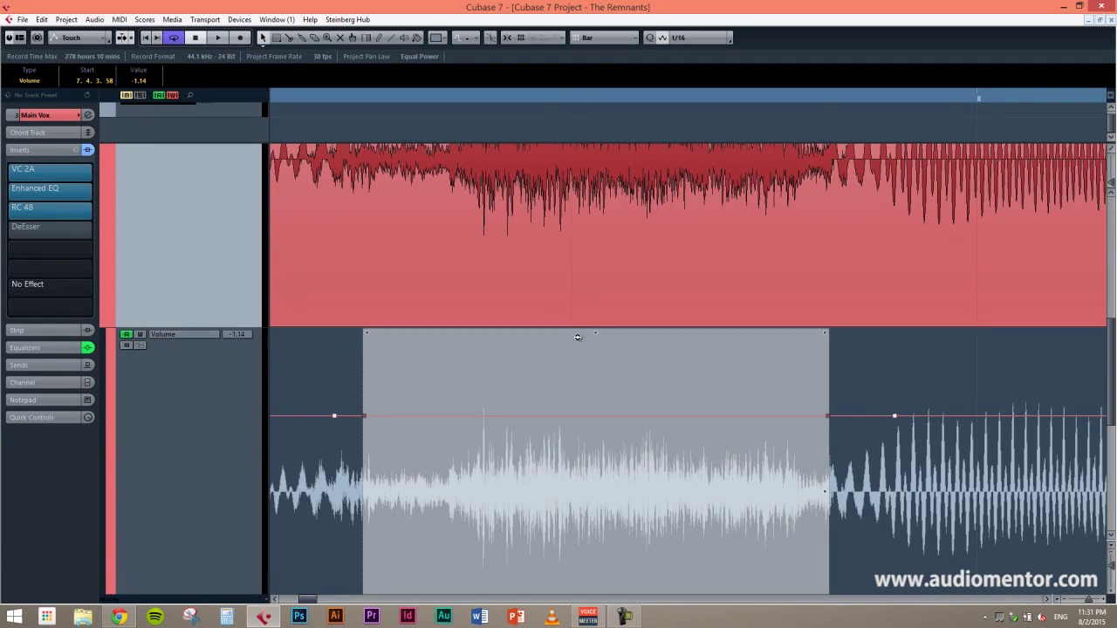
{"action": "mouse_move", "coordinate": [596, 331]}
{"action": "left_mouse_down"}
{"action": "mouse_move", "coordinate": [599, 349]}
{"action": "mouse_move", "coordinate": [603, 341]}
{"action": "left_mouse_up"}
Play the vocal from shortly before the lowered sibilant at bar 8 to hear the volume dip.
{"action": "left_click", "coordinate": [279, 96]}
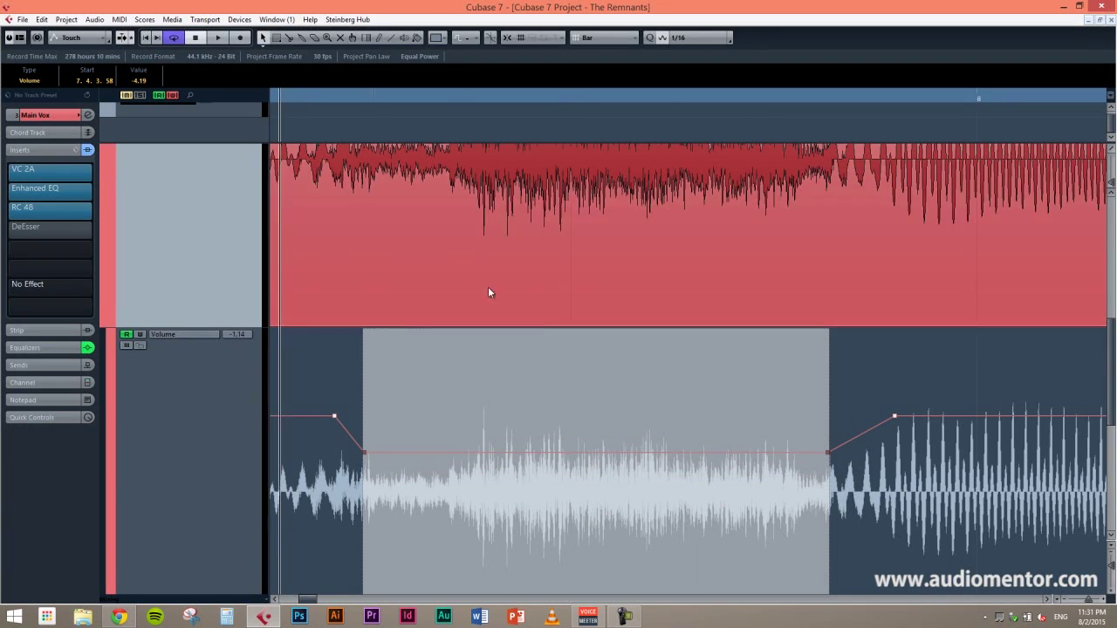
{"action": "scroll", "coordinate": [489, 289], "scroll_direction": "down", "scroll_amount": 5}
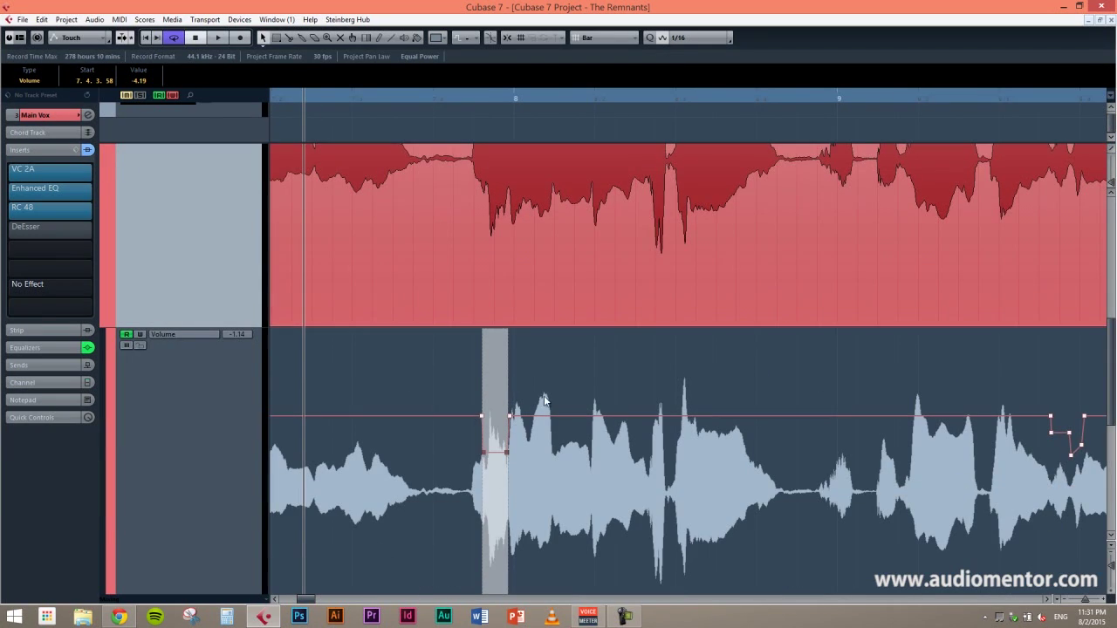
{"action": "left_click", "coordinate": [465, 363]}
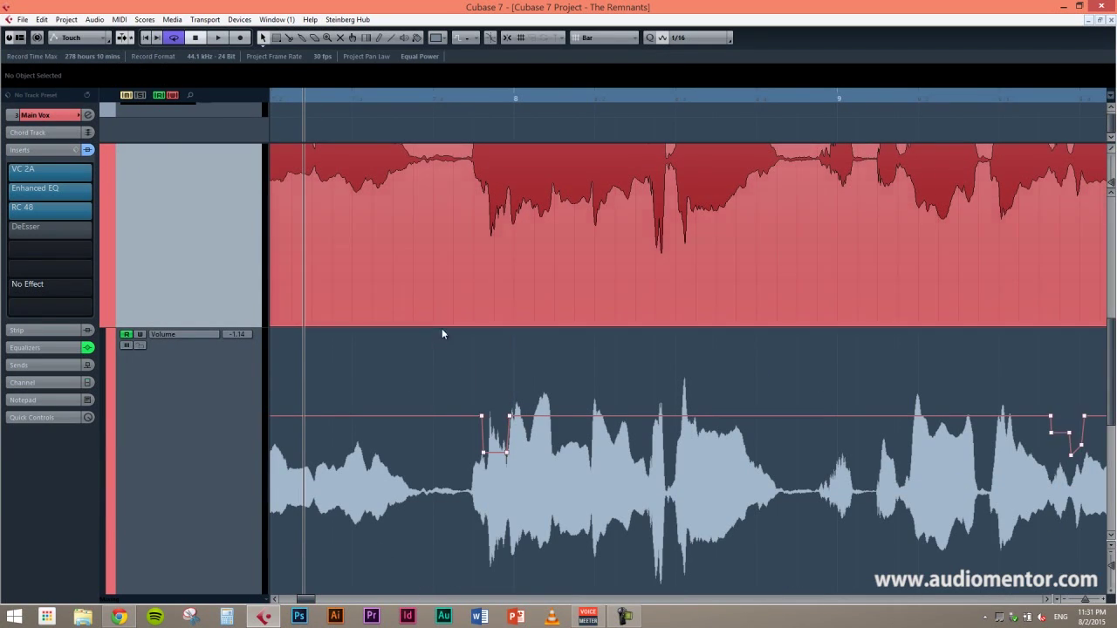
{"action": "scroll", "coordinate": [436, 340], "scroll_direction": "down", "scroll_amount": 2}
{"action": "scroll", "coordinate": [500, 386], "scroll_direction": "down", "scroll_amount": 5}
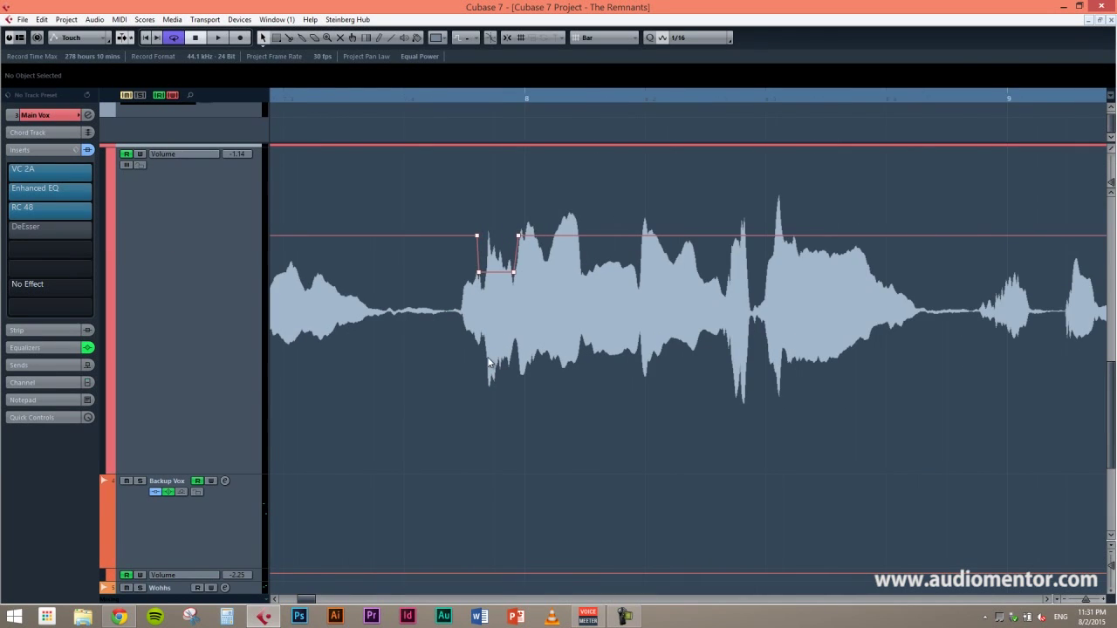
{"action": "key", "text": "space"}
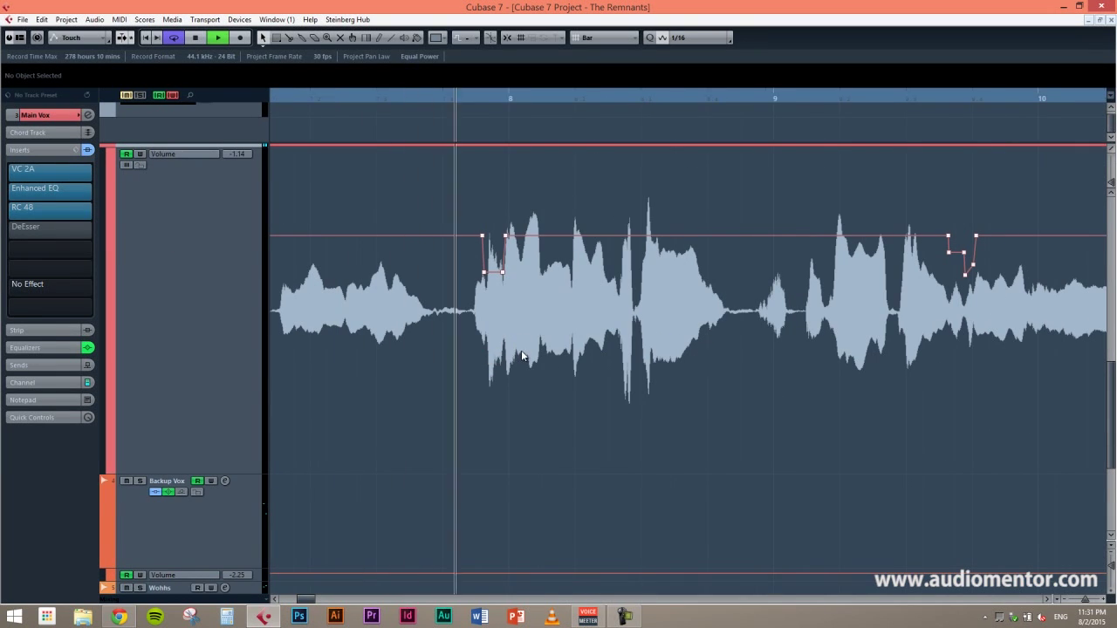
{"action": "key", "text": "space"}
Add volume automation points around the sibilant in beat 2 of bar 8 and lower the section between them to -4.77.
{"action": "scroll", "coordinate": [631, 297], "scroll_direction": "up", "scroll_amount": 6}
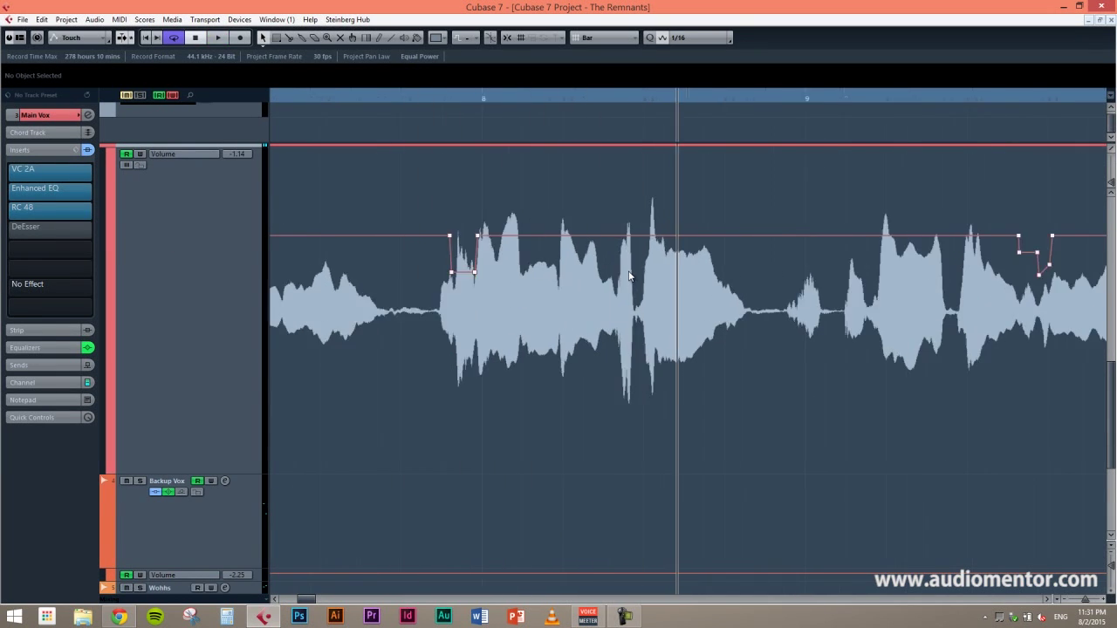
{"action": "scroll", "coordinate": [590, 312], "scroll_direction": "down", "scroll_amount": 1}
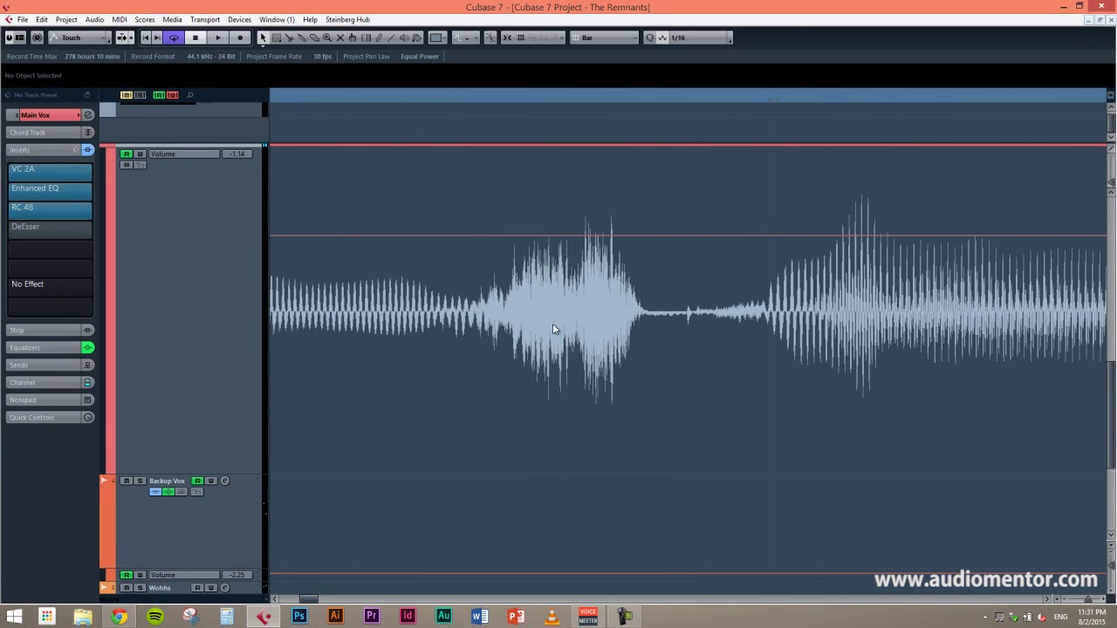
{"action": "left_click", "coordinate": [424, 236]}
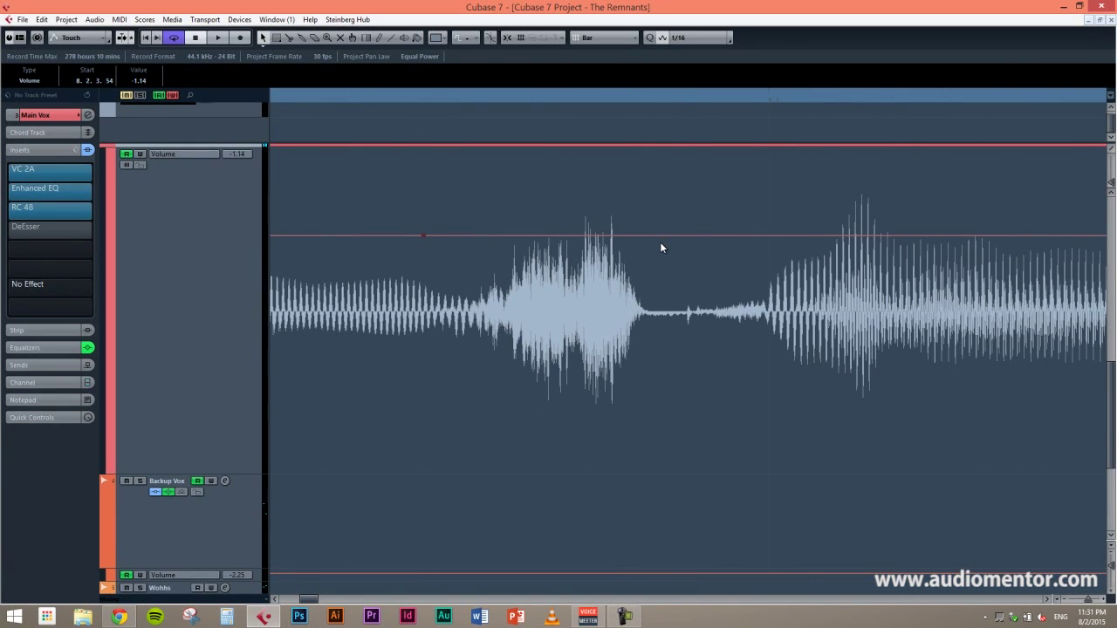
{"action": "left_click", "coordinate": [466, 236]}
{"action": "left_click_drag", "start_coordinate": [659, 235], "coordinate": [648, 235]}
{"action": "left_click_drag", "start_coordinate": [466, 236], "coordinate": [676, 267]}
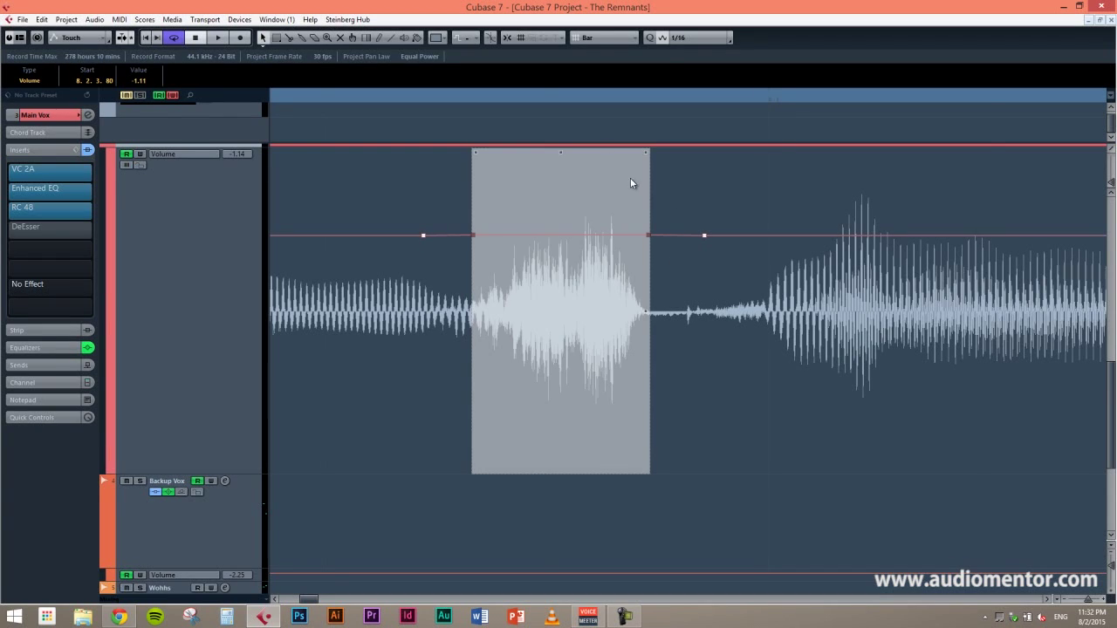
{"action": "left_click_drag", "start_coordinate": [561, 154], "coordinate": [559, 163]}
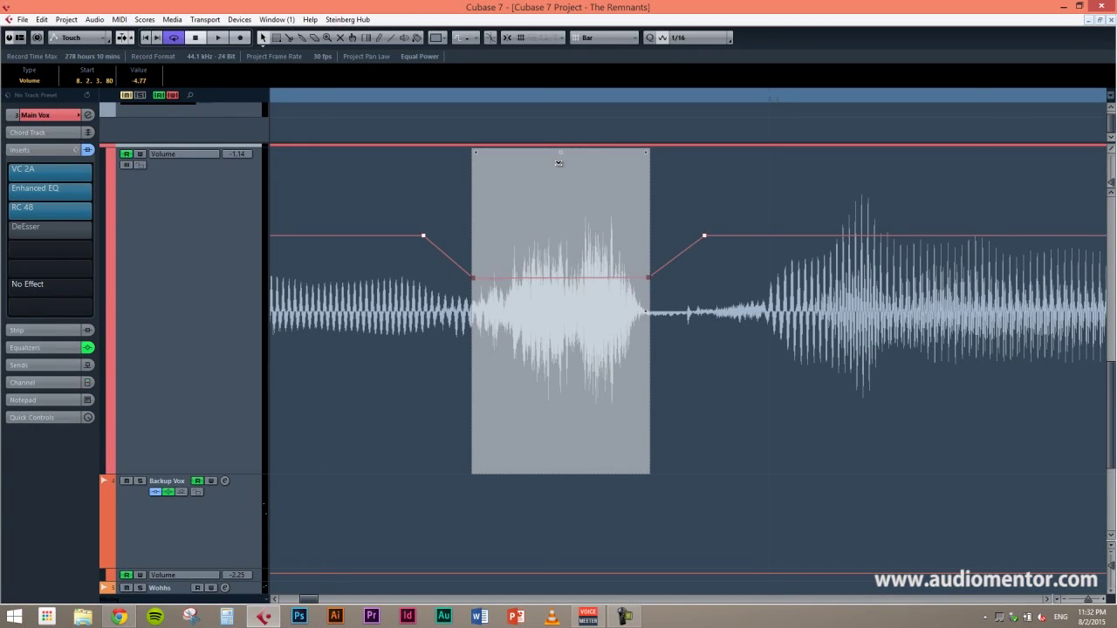
Replay the vocal from bar 7 to check both volume dips around bar 8.
{"action": "left_click", "coordinate": [380, 128]}
{"action": "scroll", "coordinate": [414, 132], "scroll_direction": "down", "scroll_amount": 5}
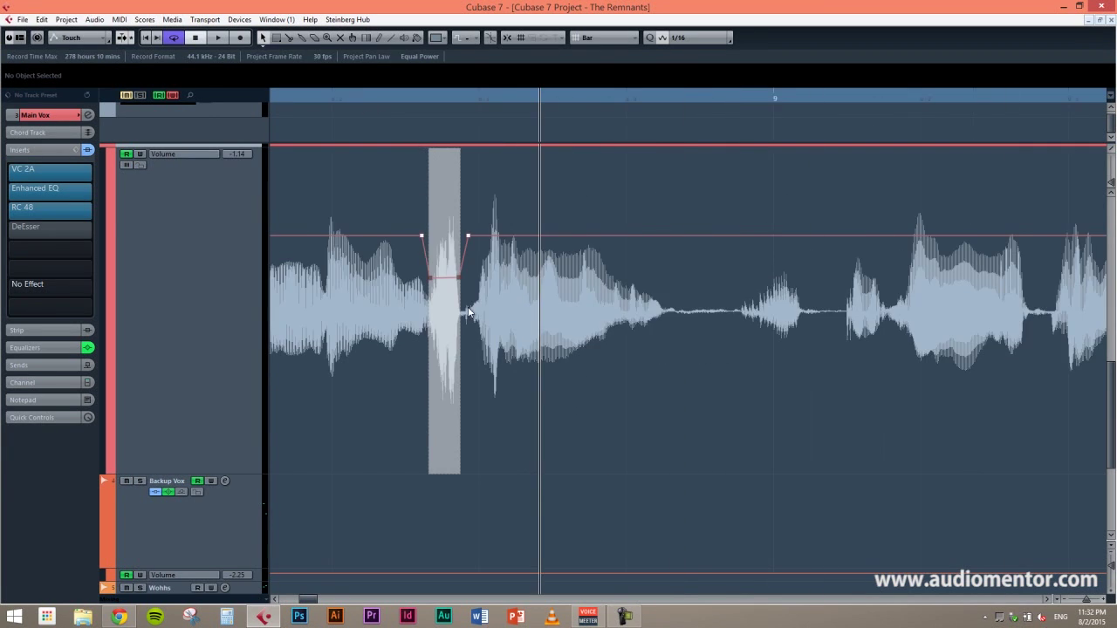
{"action": "key", "text": "shift+g"}
{"action": "scroll", "coordinate": [450, 284], "scroll_direction": "down", "scroll_amount": 2}
{"action": "key", "text": "shift+h"}
{"action": "scroll", "coordinate": [390, 127], "scroll_direction": "left", "scroll_amount": 2}
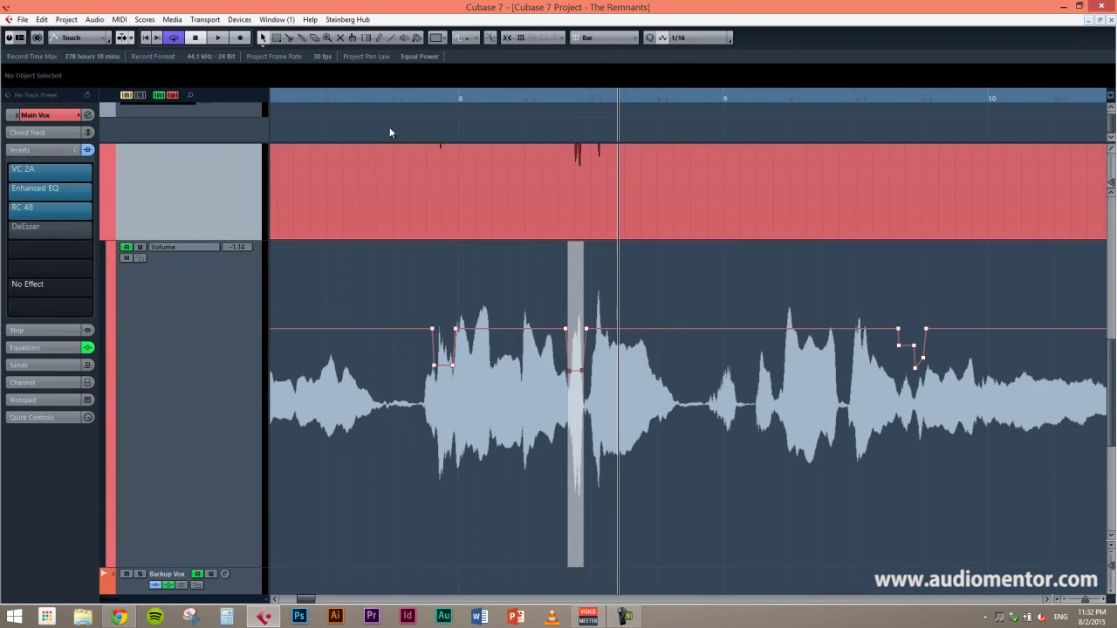
{"action": "left_click", "coordinate": [299, 97]}
{"action": "scroll", "coordinate": [349, 142], "scroll_direction": "down", "scroll_amount": 2}
{"action": "left_click", "coordinate": [287, 100]}
{"action": "key", "text": "space"}
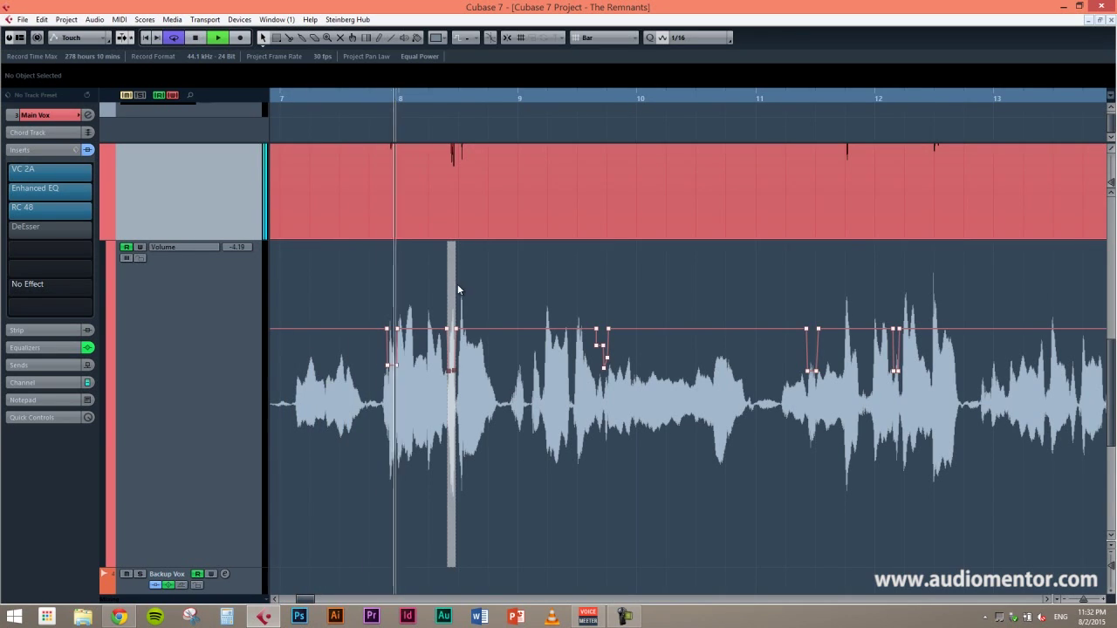
{"action": "key", "text": "space"}
Lower the volume dip on the sibilant in beat 2 of bar 8 further to -6.02.
{"action": "scroll", "coordinate": [454, 296], "scroll_direction": "up", "scroll_amount": 3}
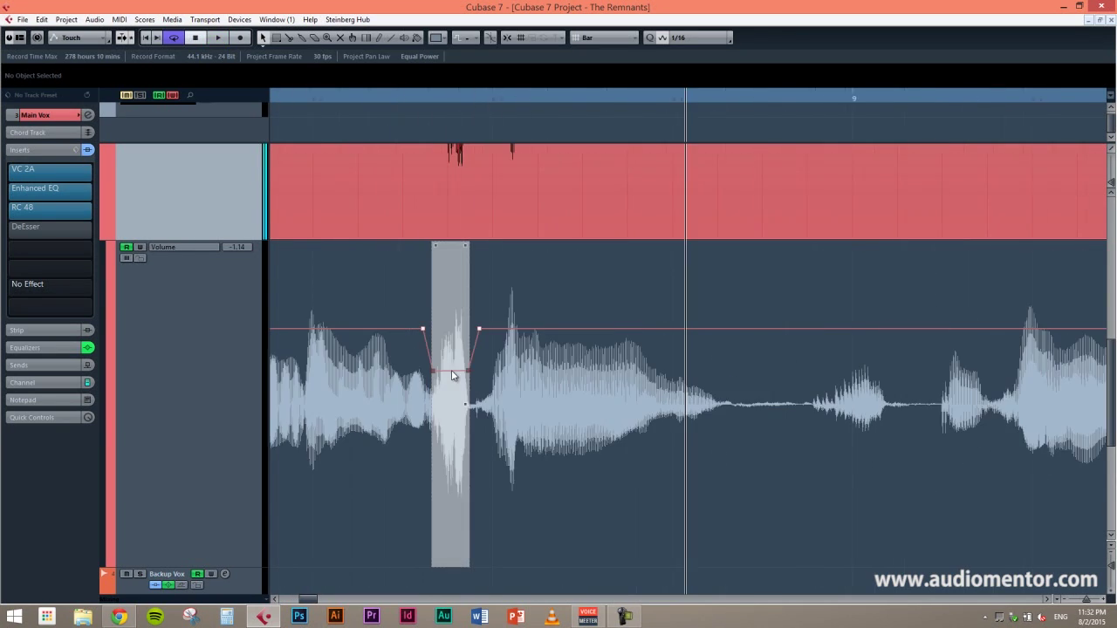
{"action": "left_click_drag", "start_coordinate": [488, 387], "coordinate": [411, 366]}
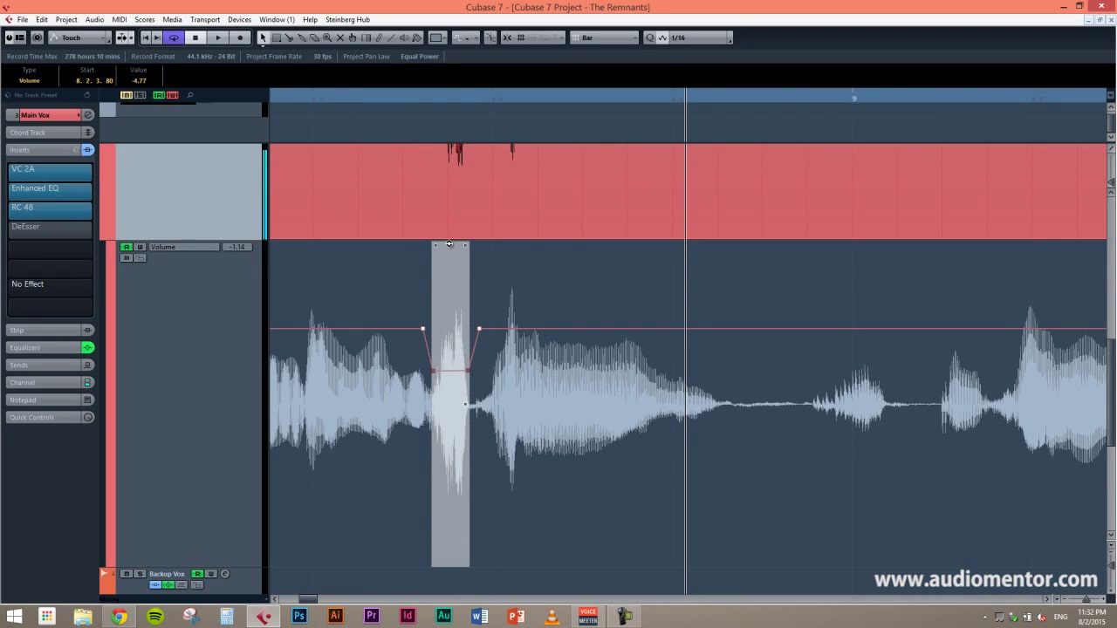
{"action": "left_click_drag", "start_coordinate": [448, 244], "coordinate": [447, 258]}
Replay the vocal from just before bar 8 to hear the deeper dip on the second sibilant.
{"action": "scroll", "coordinate": [447, 258], "scroll_direction": "down", "scroll_amount": 2}
{"action": "left_click", "coordinate": [302, 102]}
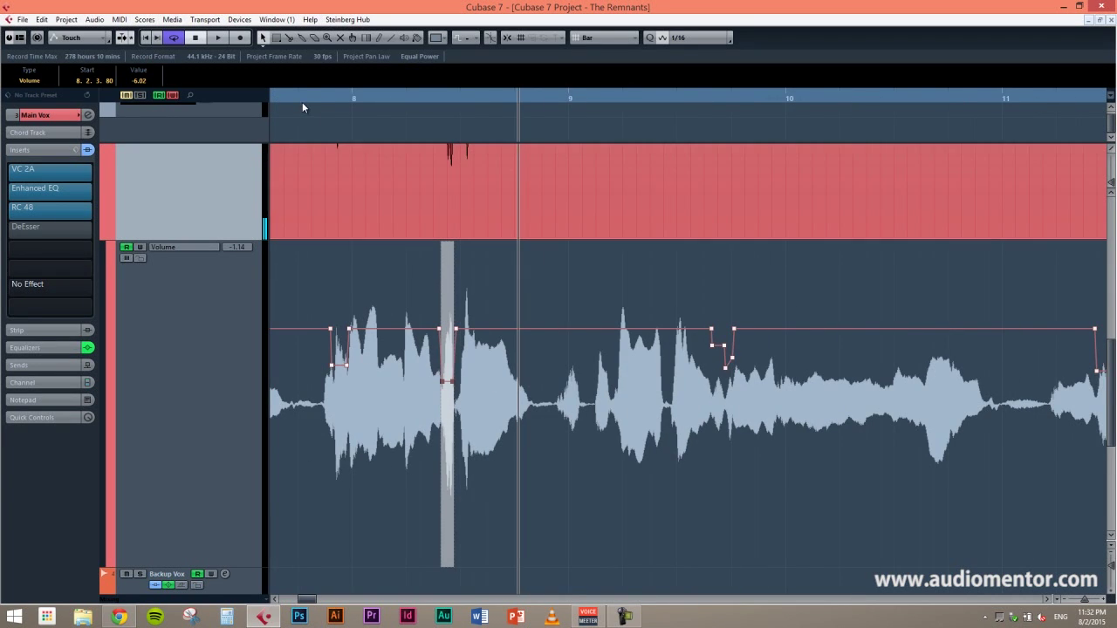
{"action": "key", "text": "space"}
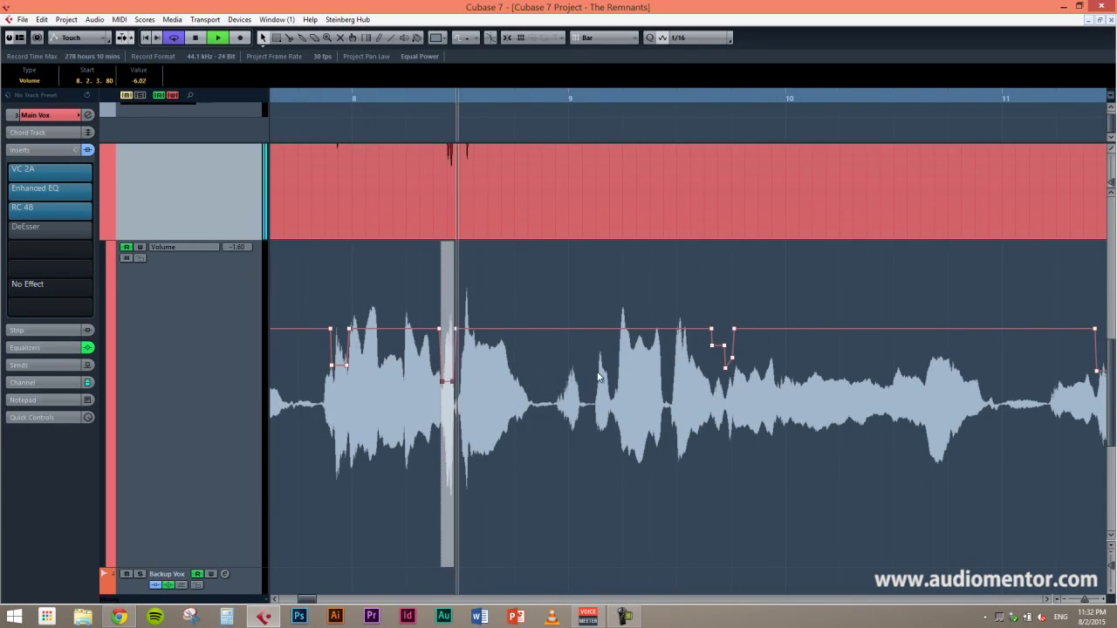
{"action": "key", "text": "space"}
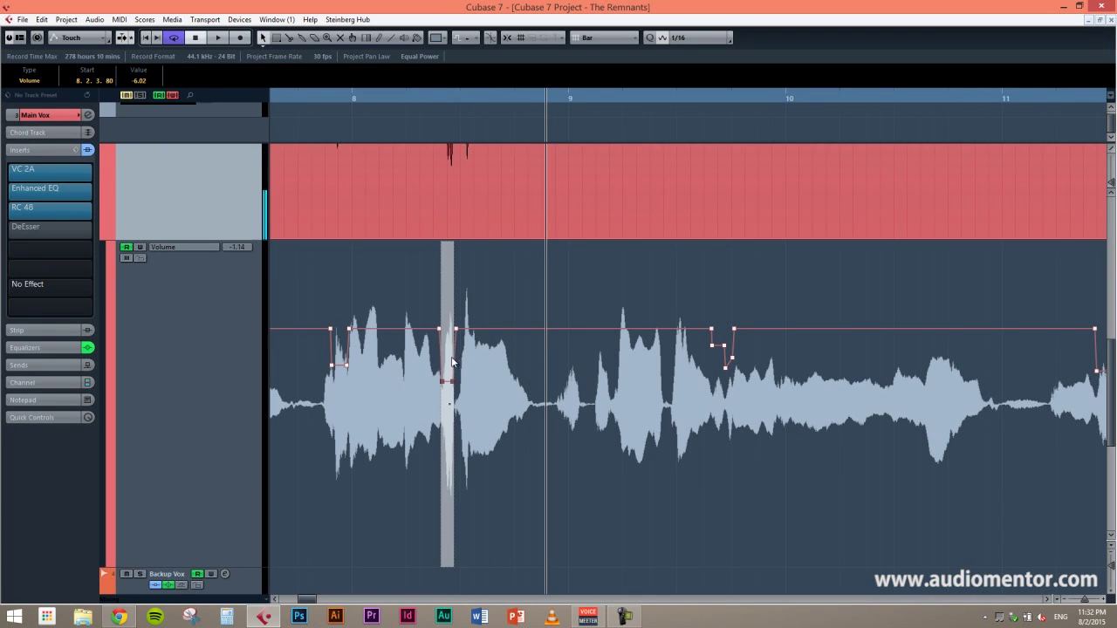
{"action": "left_click_drag", "start_coordinate": [442, 375], "coordinate": [442, 381]}
Examine the existing volume dips on the sibilants from bar 9 to bar 12 of the Main Vox lane.
{"action": "scroll", "coordinate": [691, 290], "scroll_direction": "right", "scroll_amount": 8}
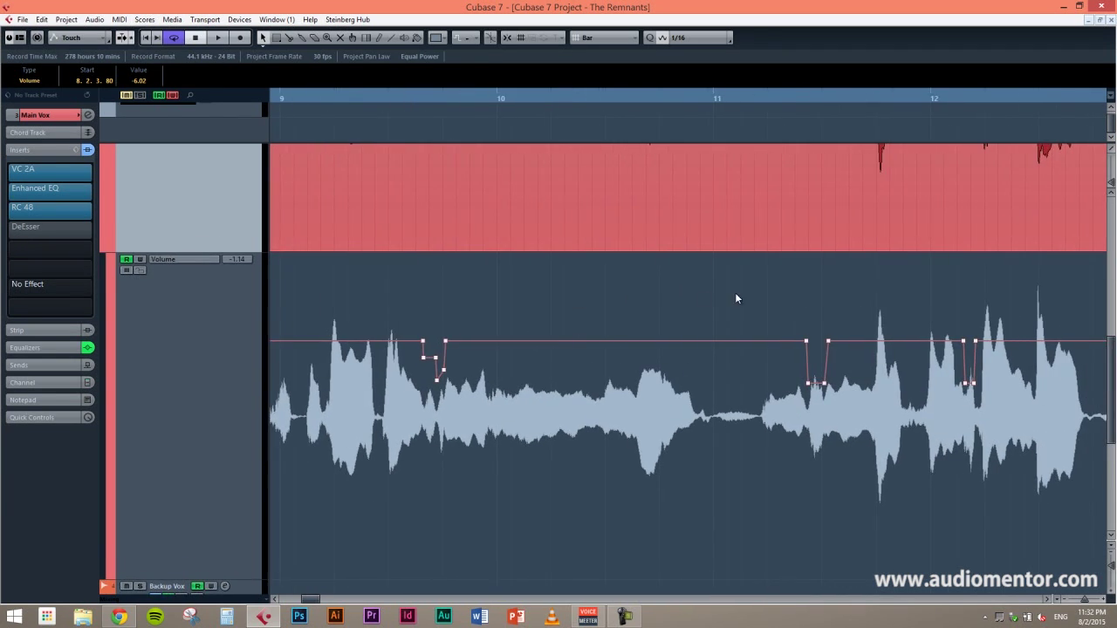
{"action": "scroll", "coordinate": [662, 294], "scroll_direction": "right", "scroll_amount": 2}
{"action": "scroll", "coordinate": [596, 291], "scroll_direction": "left", "scroll_amount": 2}
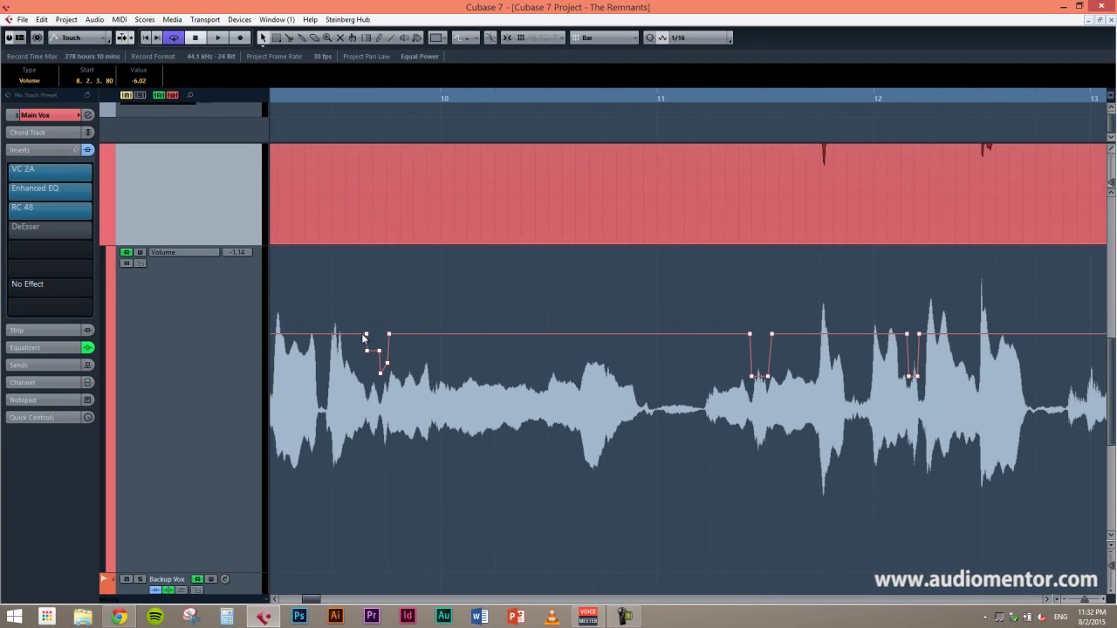
{"action": "scroll", "coordinate": [499, 294], "scroll_direction": "right", "scroll_amount": 3}
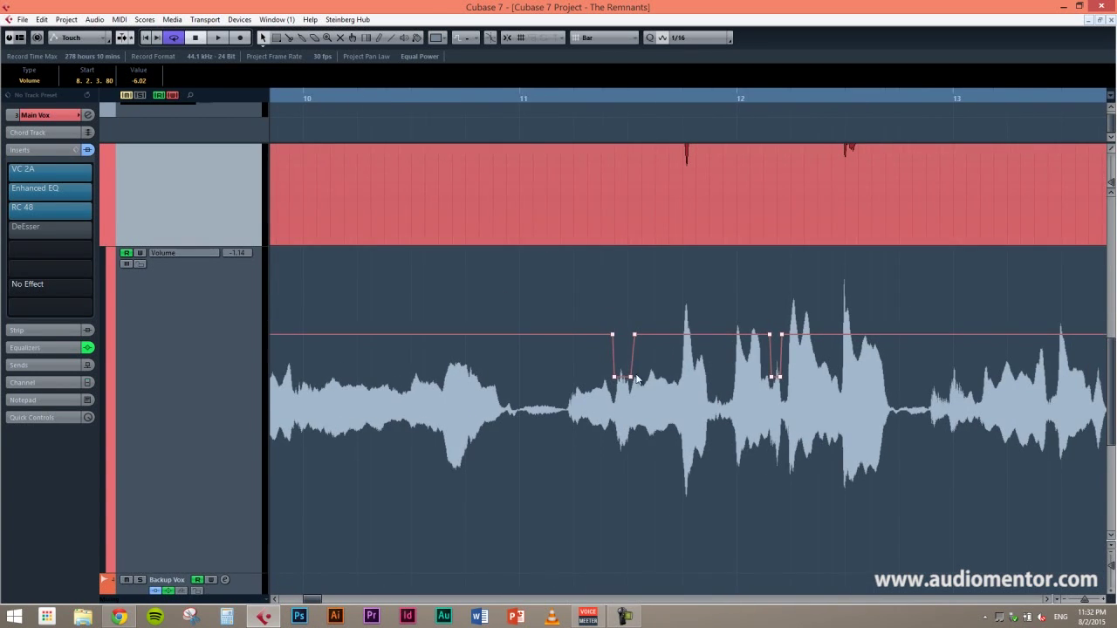
{"action": "scroll", "coordinate": [680, 289], "scroll_direction": "right", "scroll_amount": 2}
{"action": "scroll", "coordinate": [680, 289], "scroll_direction": "right", "scroll_amount": 2}
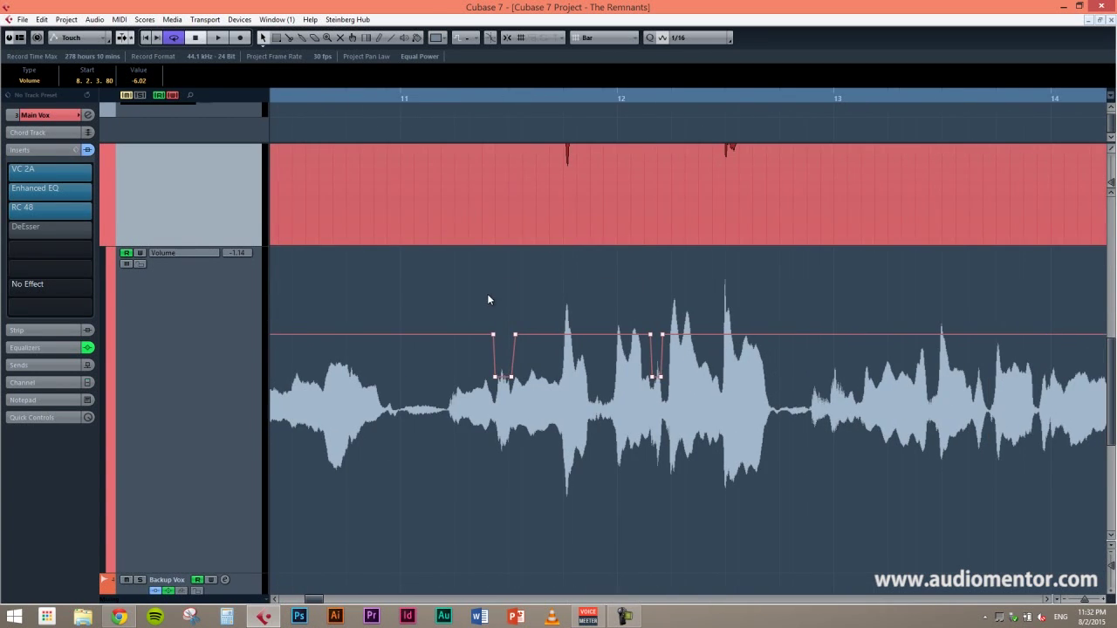